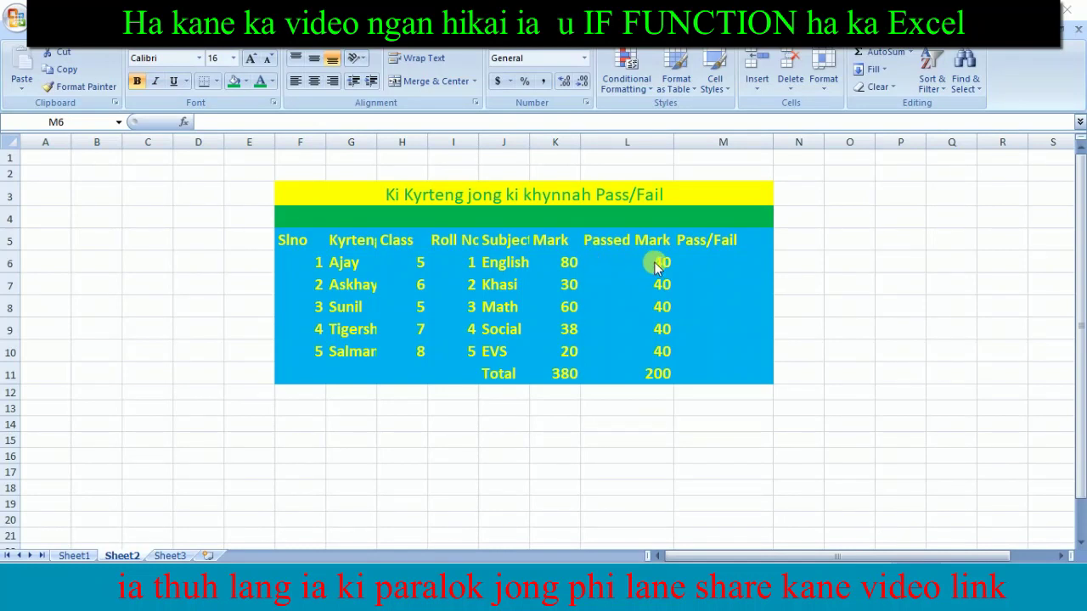
Look over the empty Pass/Fail cells from M6 down to M10
click(698, 269)
click(698, 285)
click(699, 306)
click(698, 329)
click(708, 374)
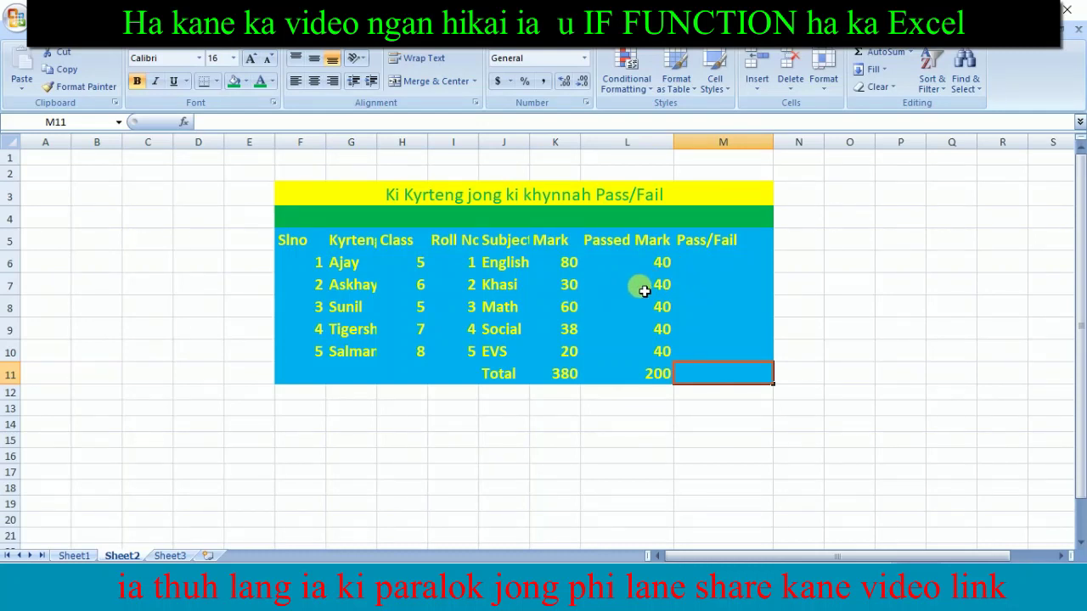
click(710, 290)
click(704, 262)
click(706, 304)
click(712, 289)
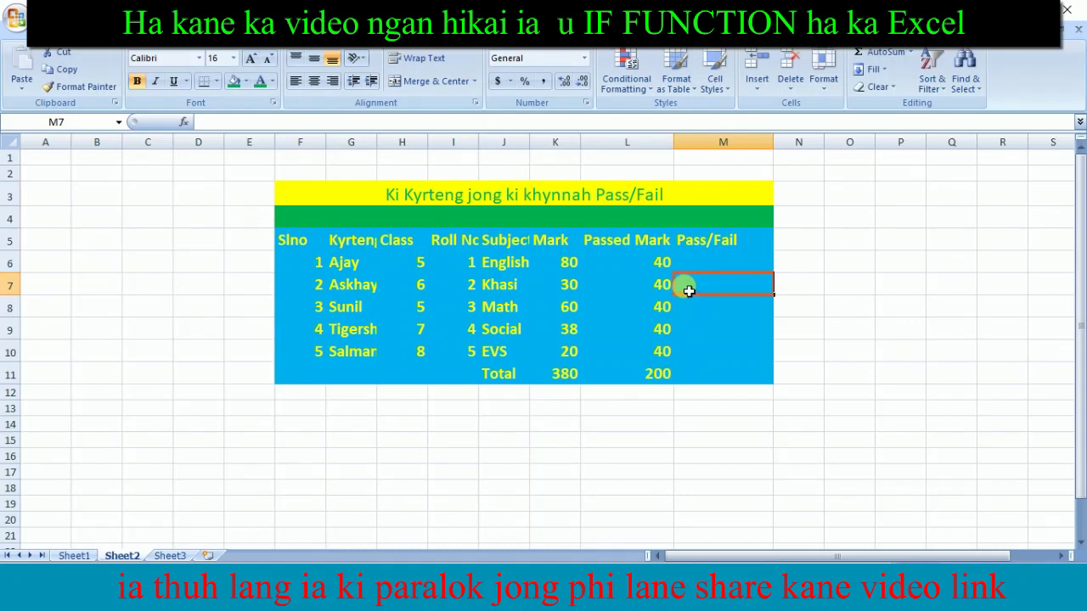
Check the passed mark in L6, then return to cell M6
click(699, 264)
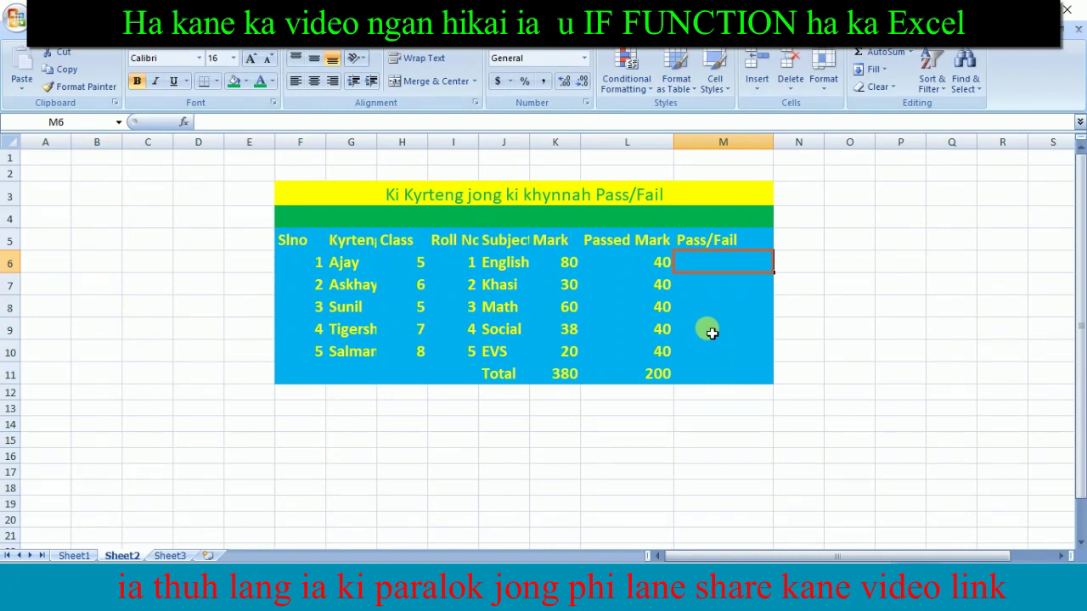
click(669, 262)
click(702, 270)
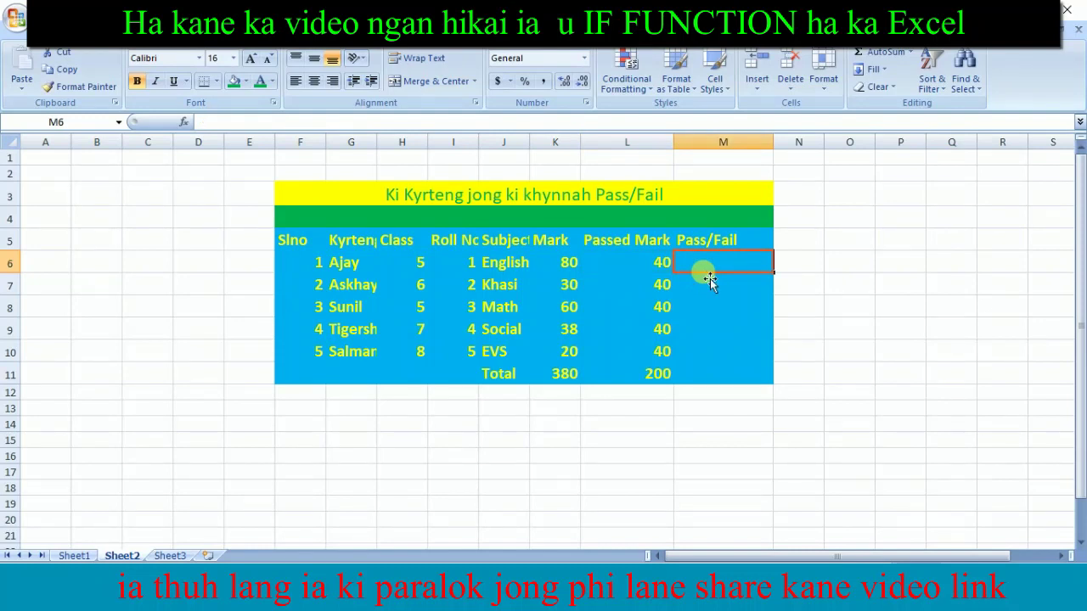
click(664, 265)
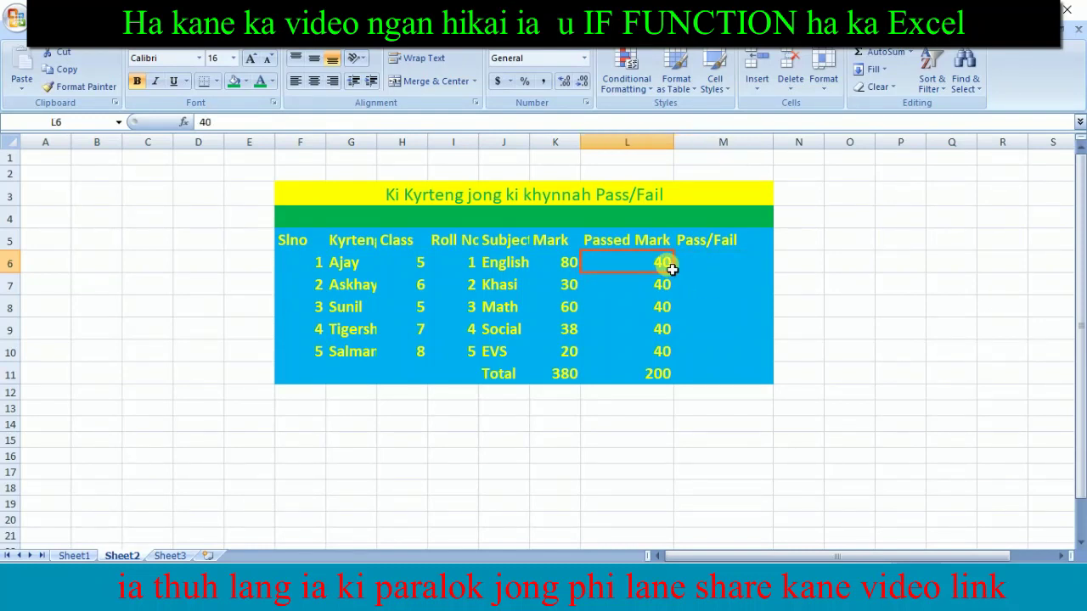
click(703, 269)
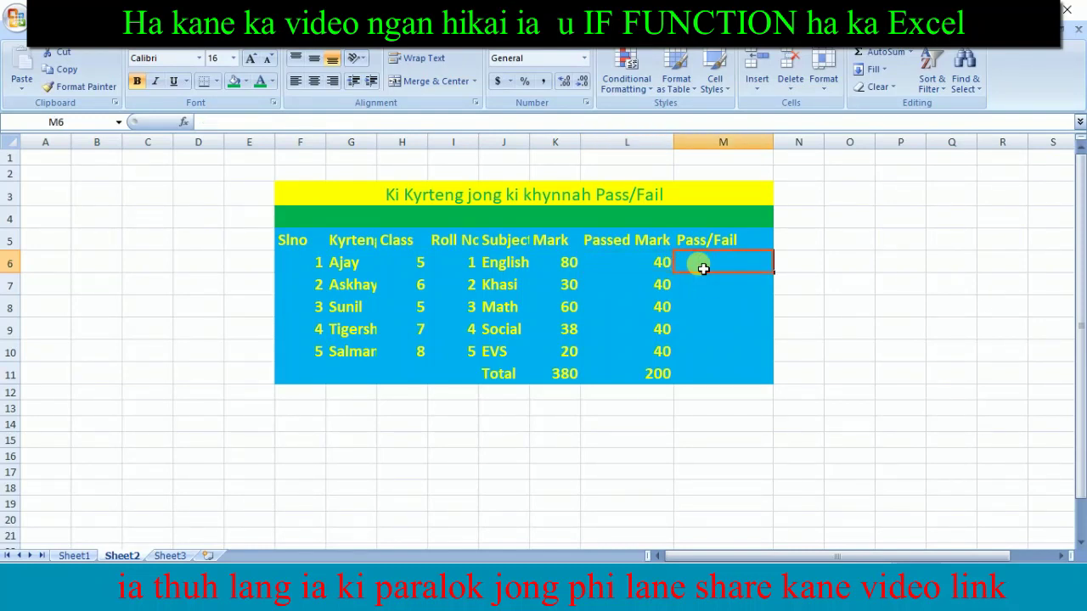
Start a formula in M6 referencing K6, then clear it and leave M6 empty
text(=)
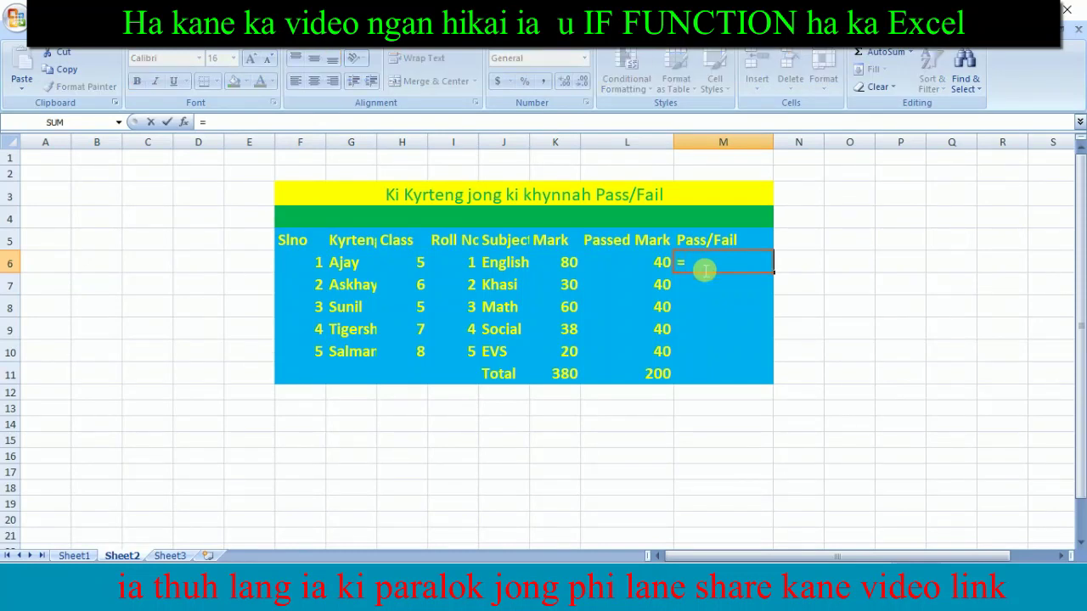
click(586, 270)
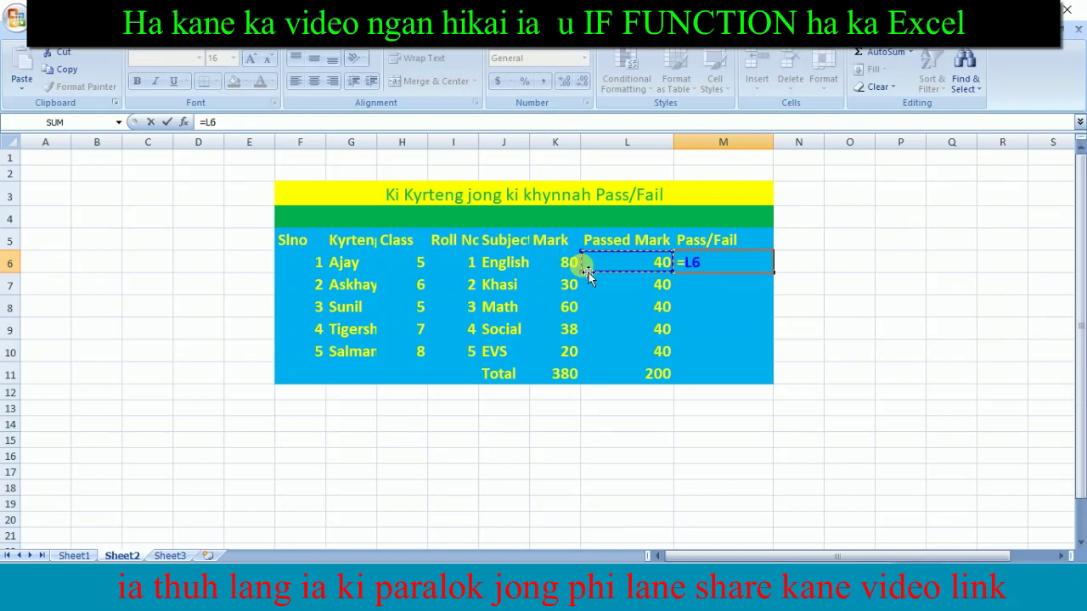
click(576, 269)
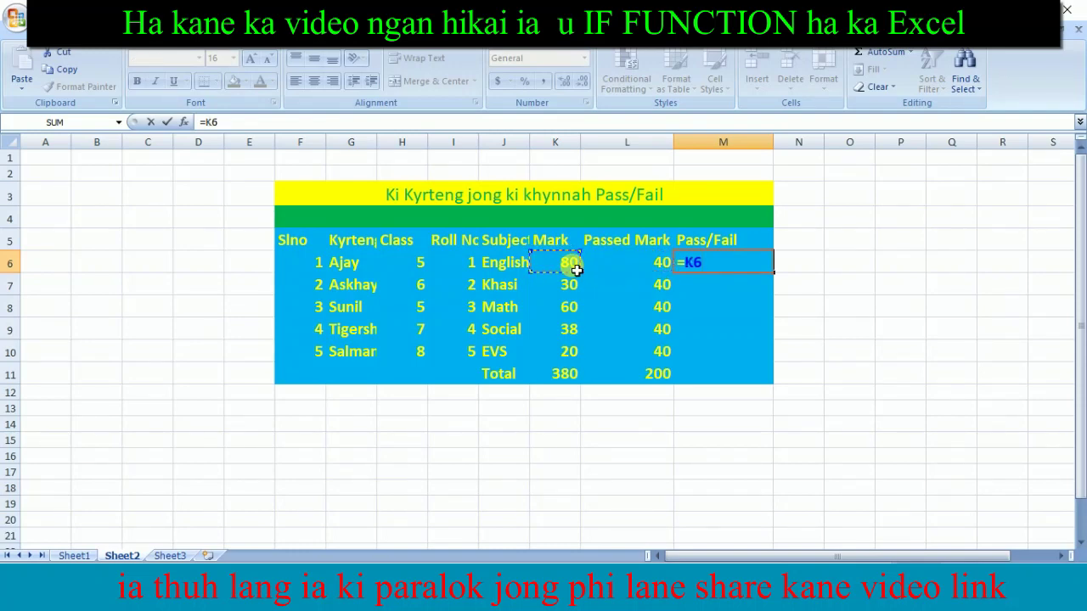
click(707, 309)
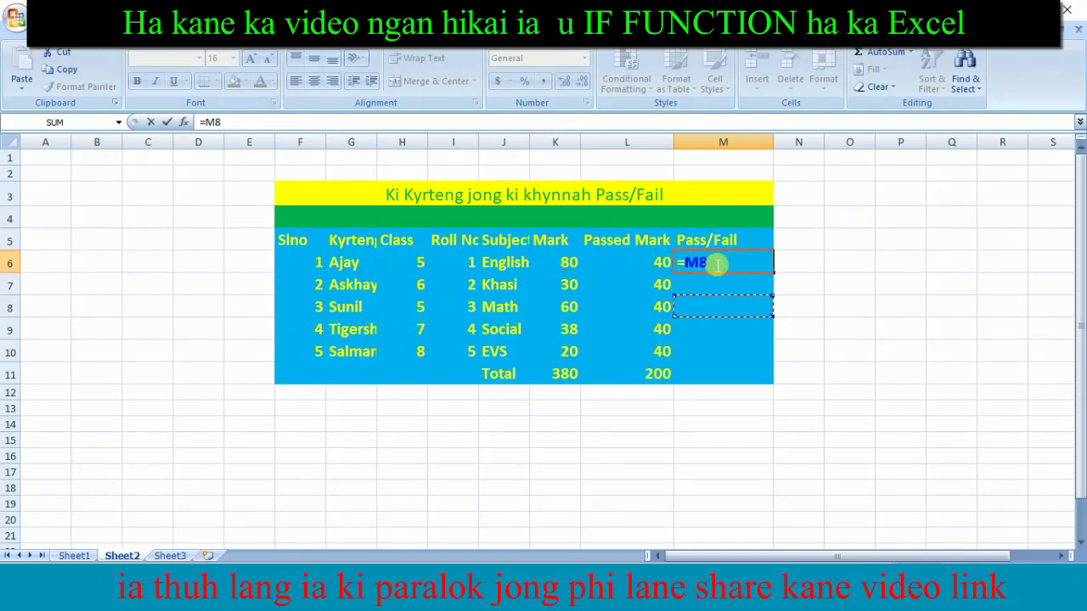
key(BackSpace)
key(BackSpace)
key(BackSpace)
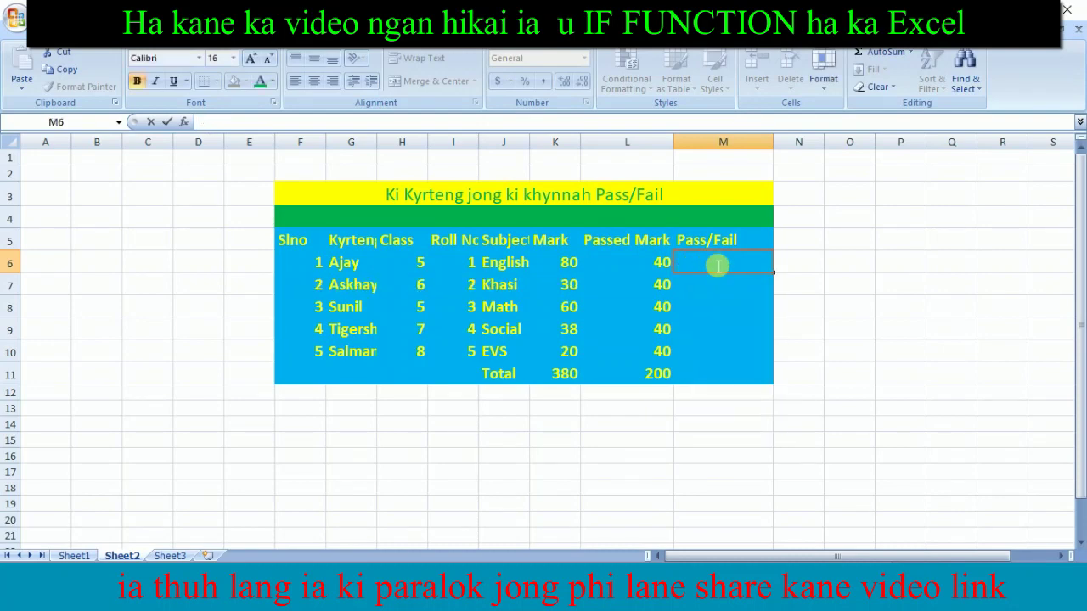
click(720, 288)
Compare the Mark in K6 with the passed mark in L6 before reselecting M6
click(590, 264)
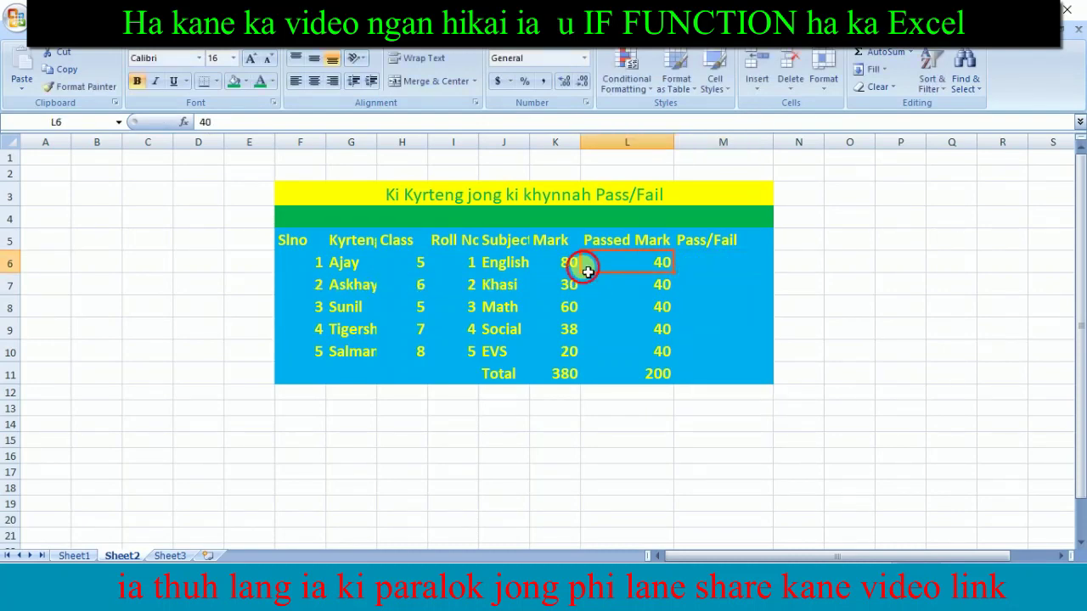
click(560, 265)
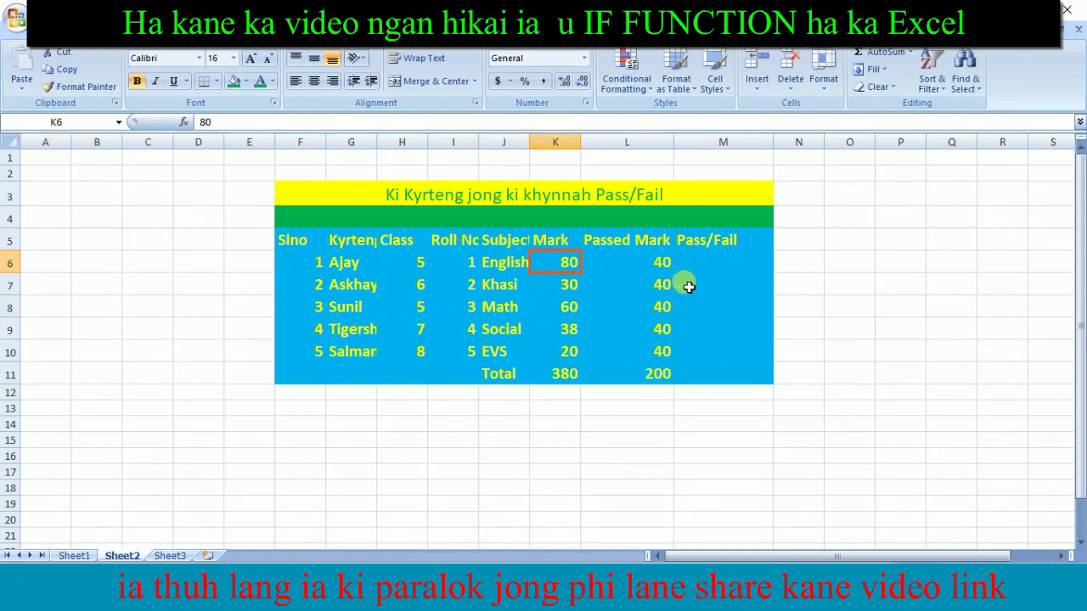
click(655, 266)
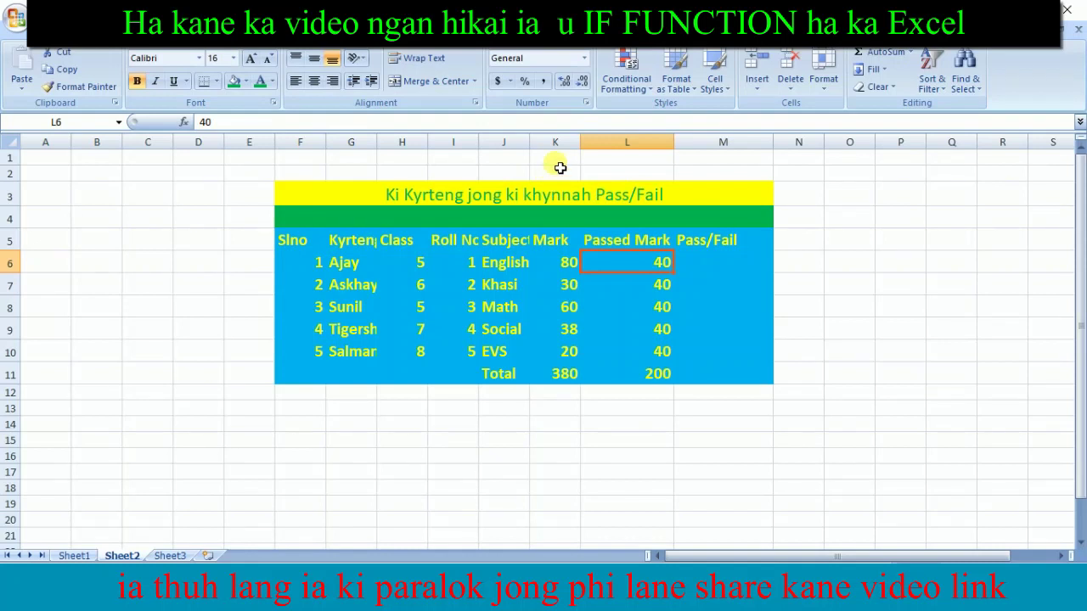
click(569, 269)
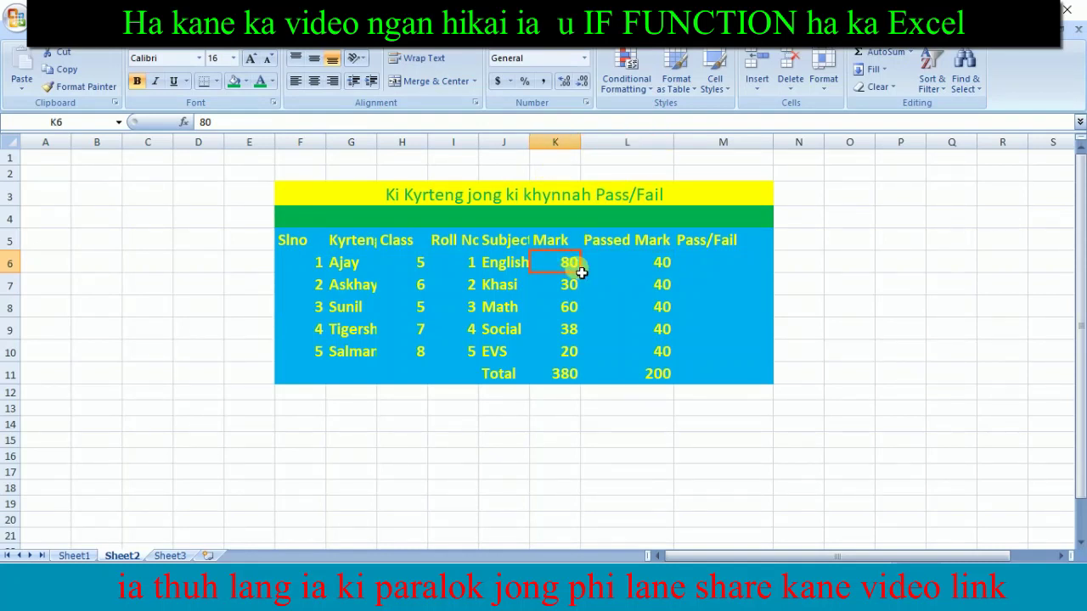
click(661, 267)
click(703, 268)
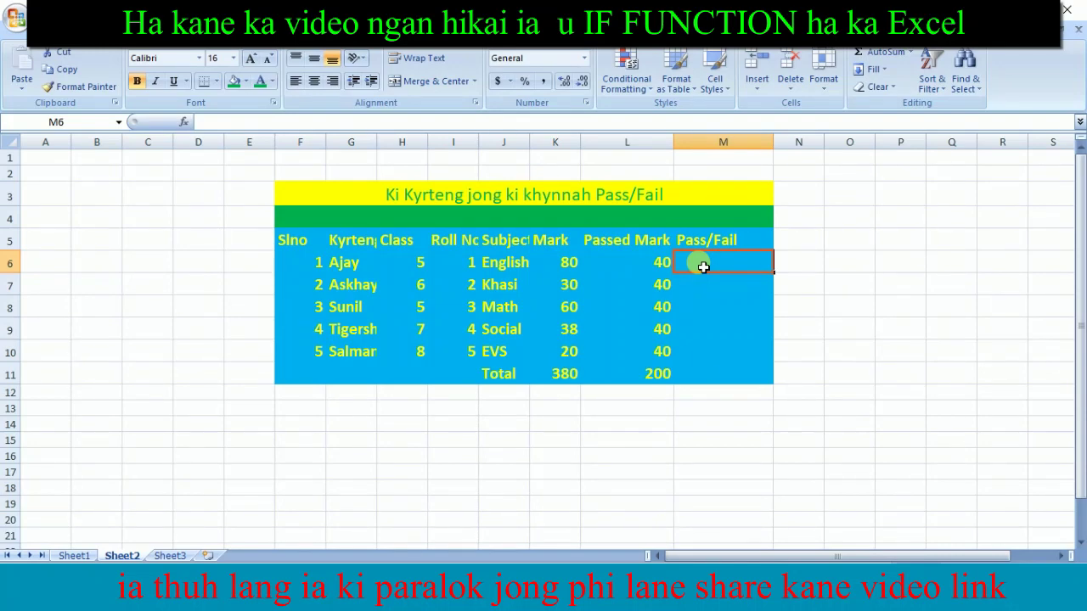
Enter =K6>L6 in M6, try filling it down to row 10, then undo the fill
text(=k6>)
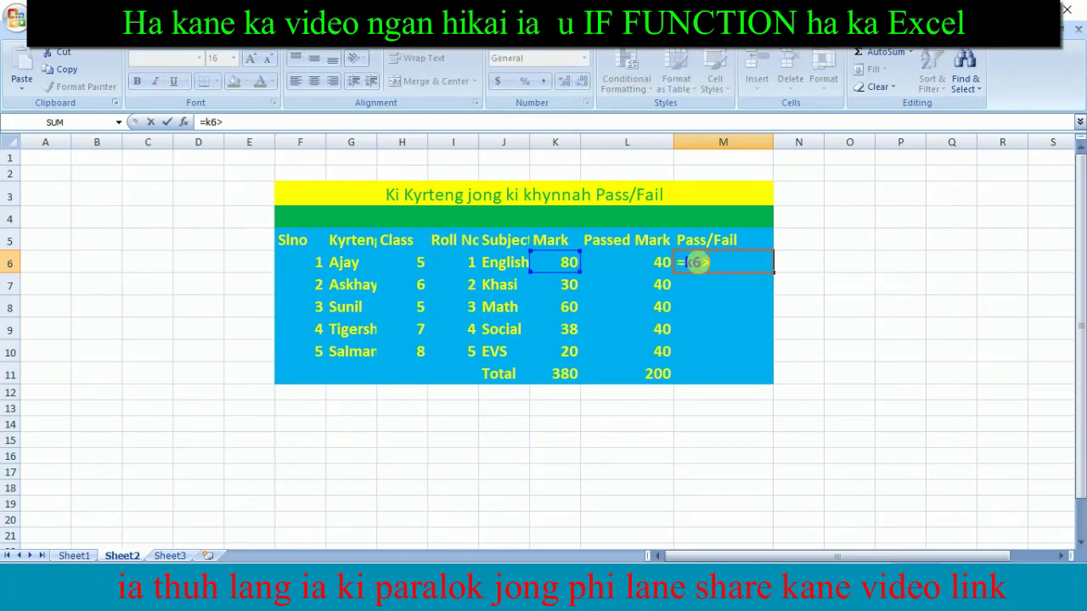
text(l6)
key(Return)
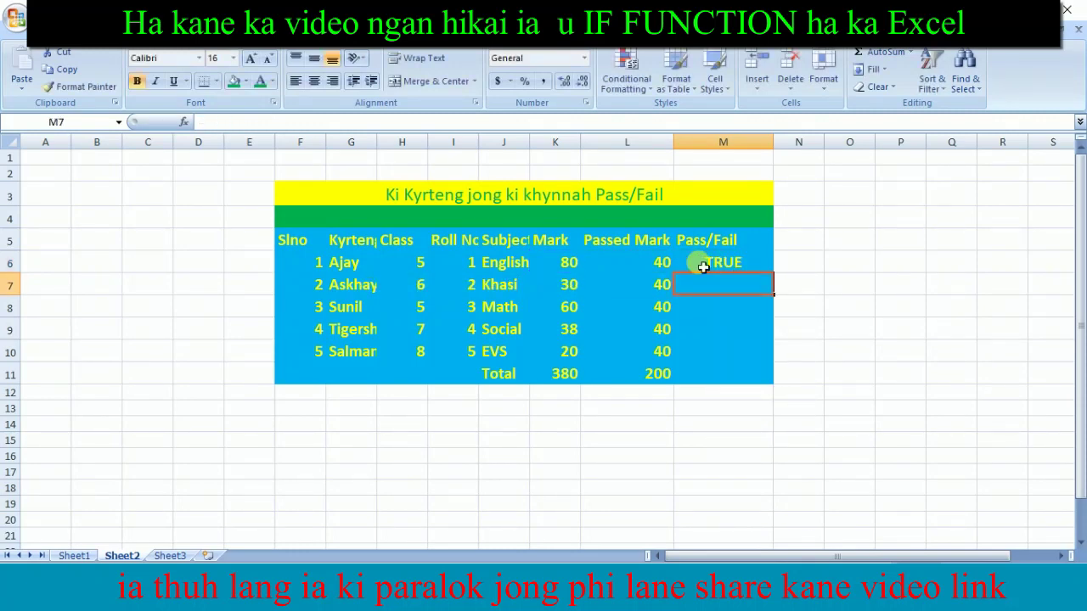
click(703, 267)
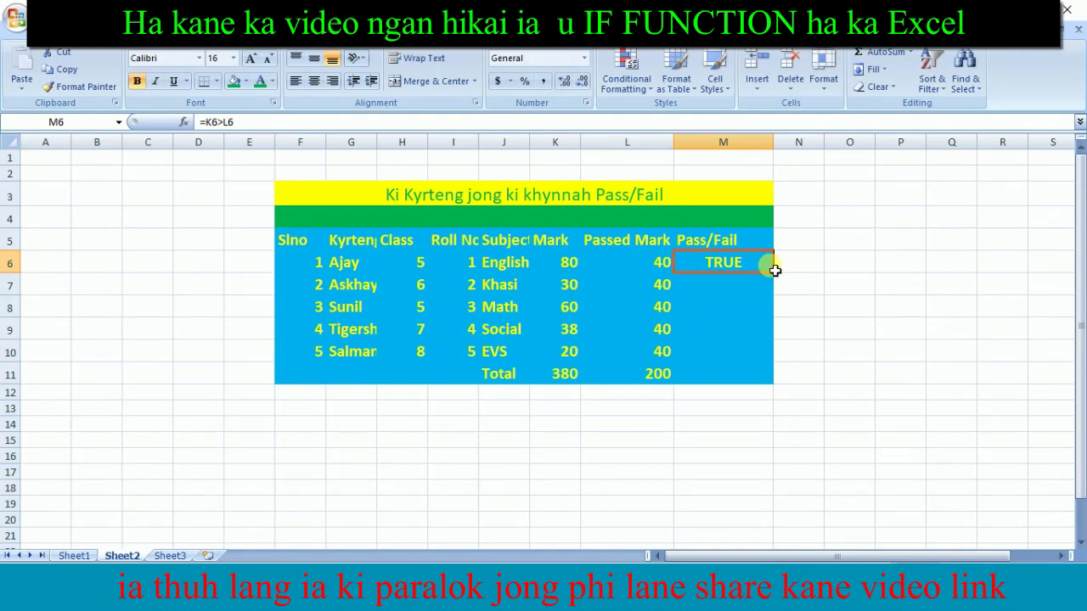
drag(780, 277, 772, 381)
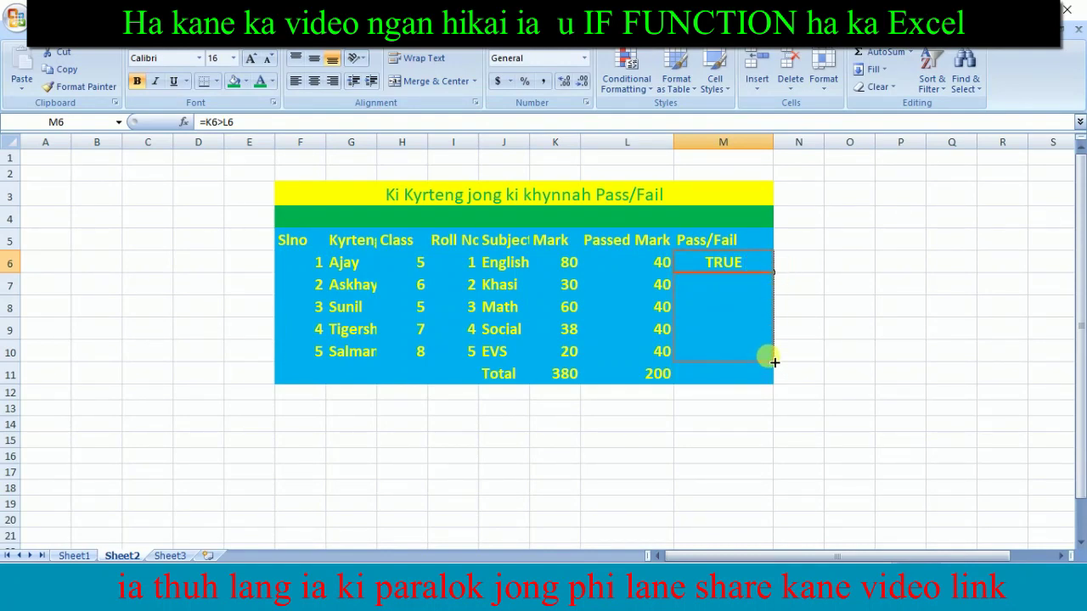
drag(773, 380, 769, 357)
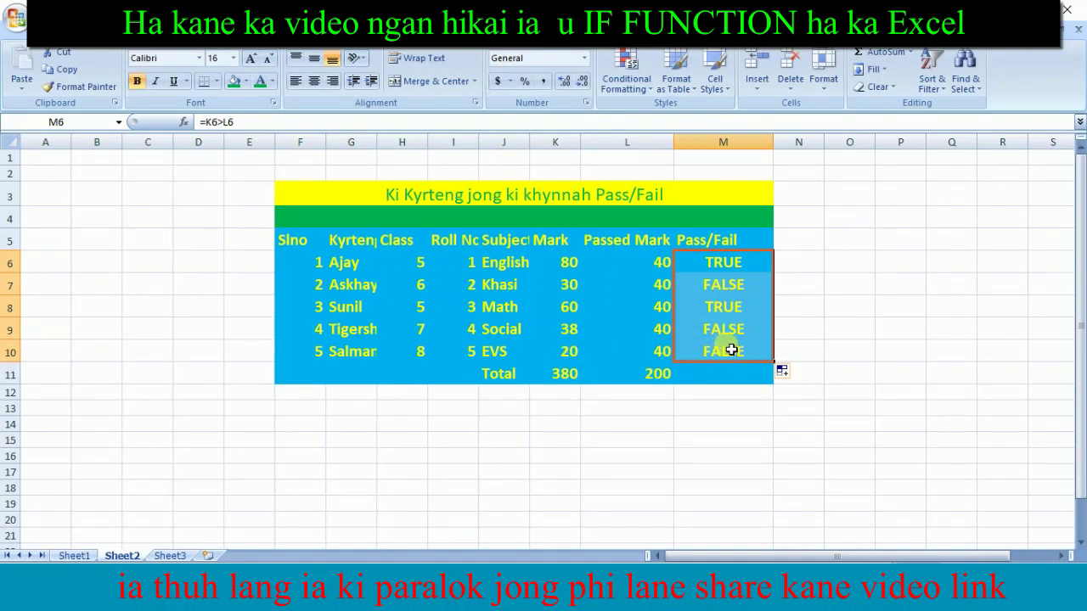
key(ctrl+z)
key(ctrl+z)
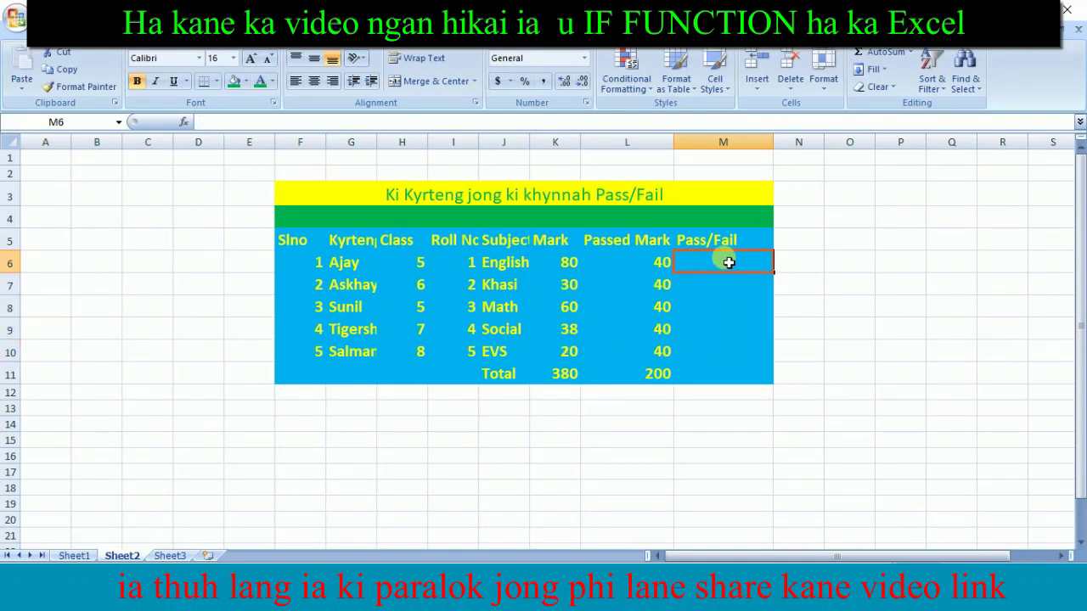
Begin typing =IF(K6>L6, in M6, then cancel the unfinished formula
click(701, 241)
click(707, 270)
text(=)
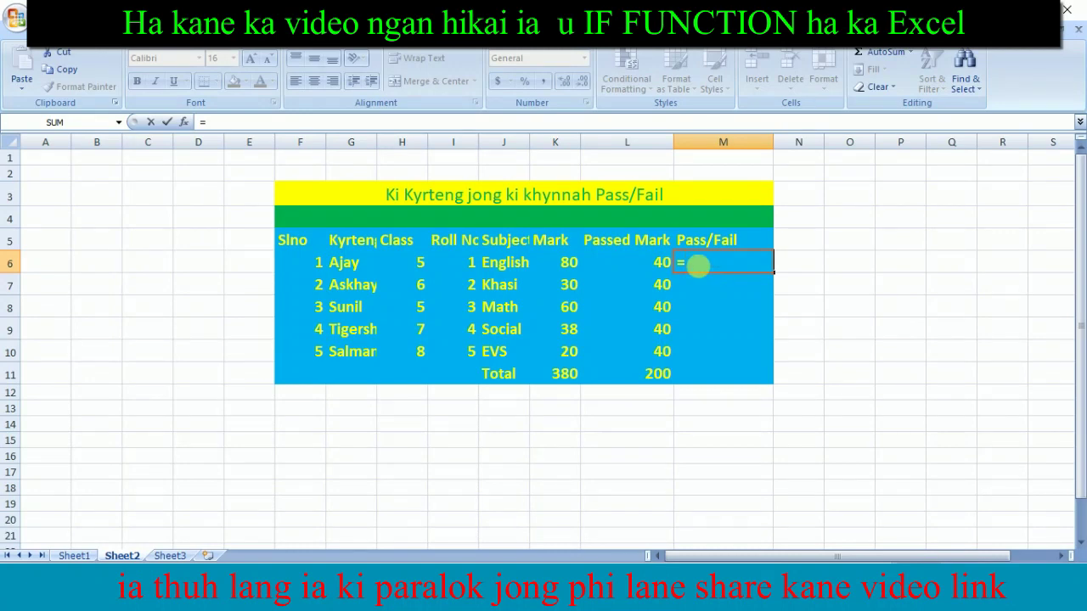
text(if()
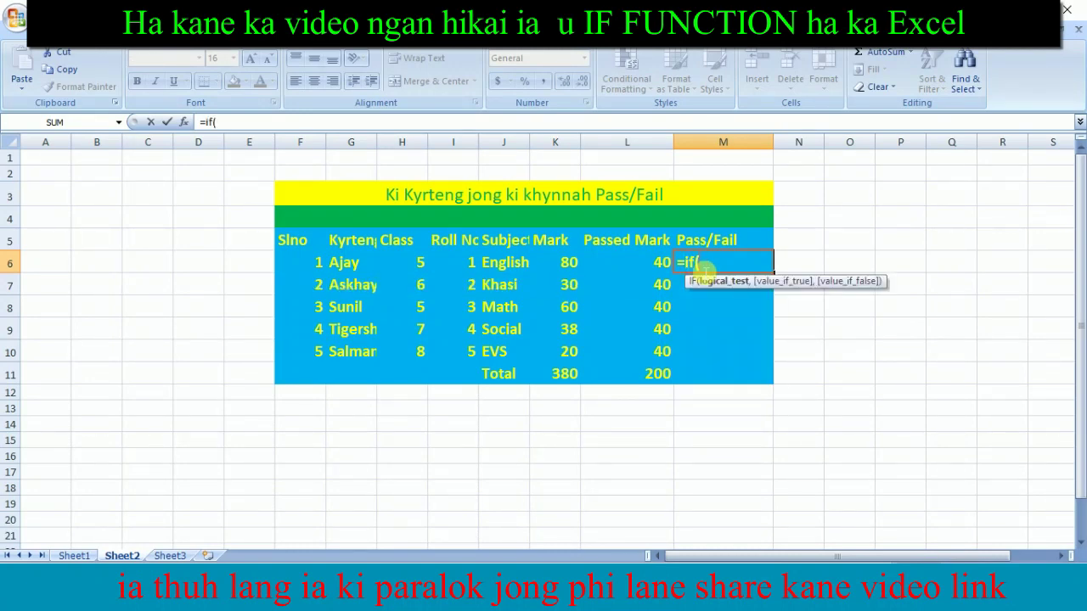
text(k6>l6)
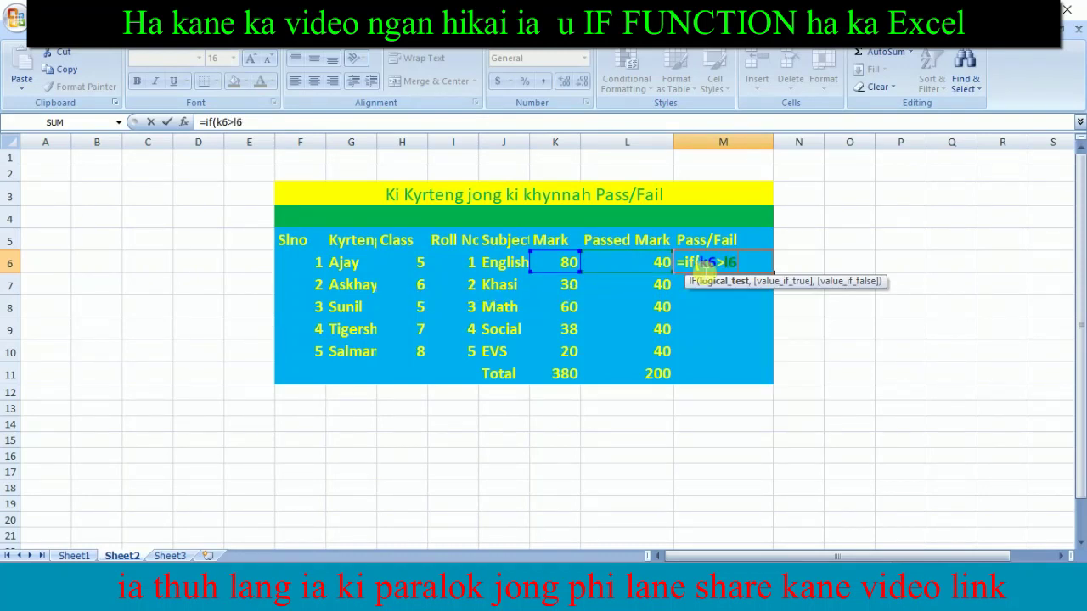
text(,)
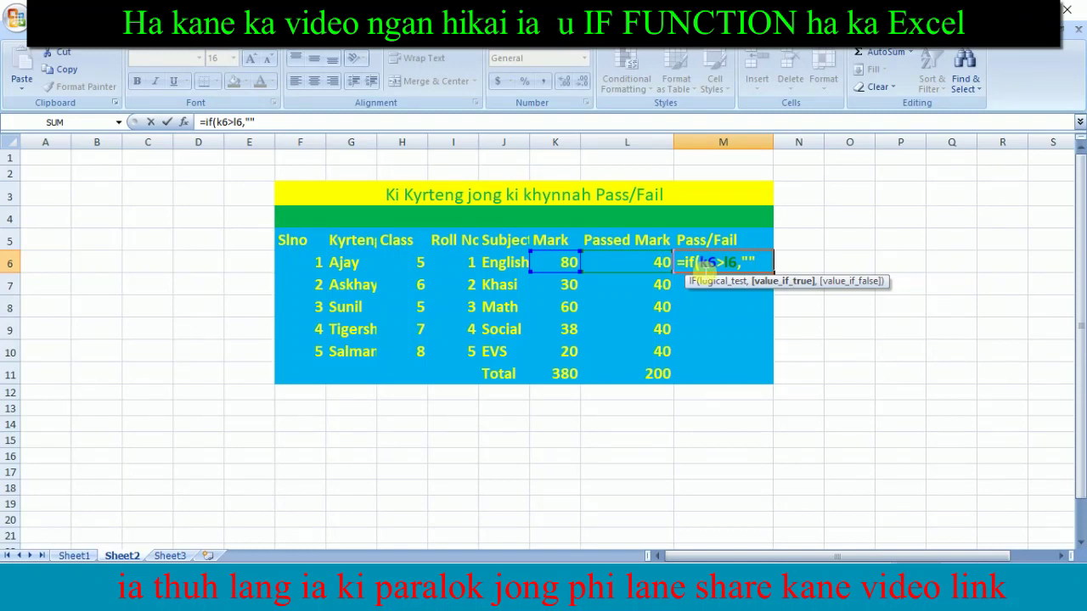
key(Escape)
key(Left)
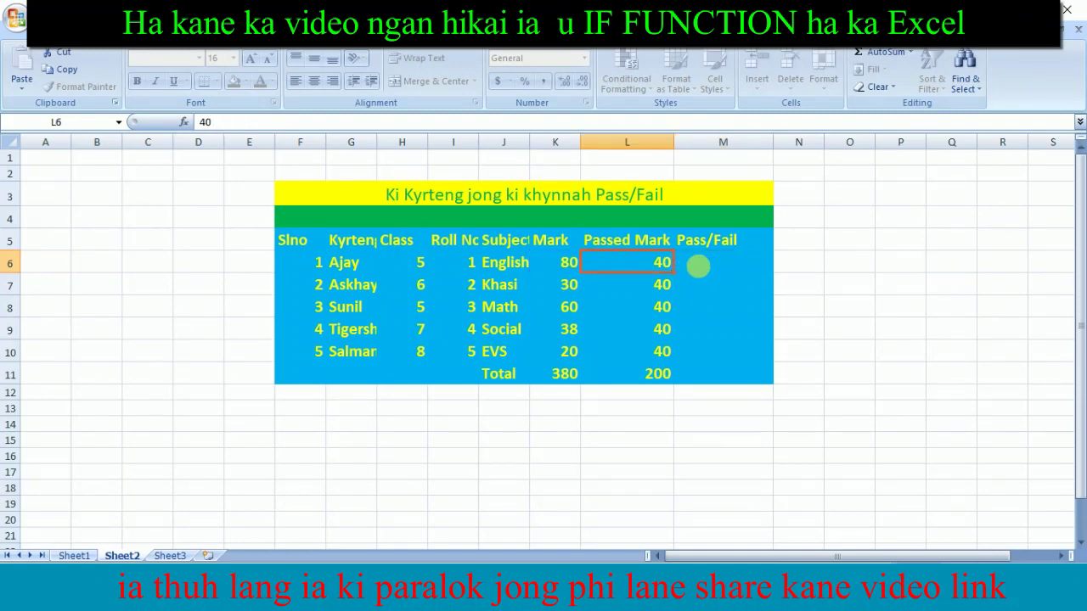
click(703, 271)
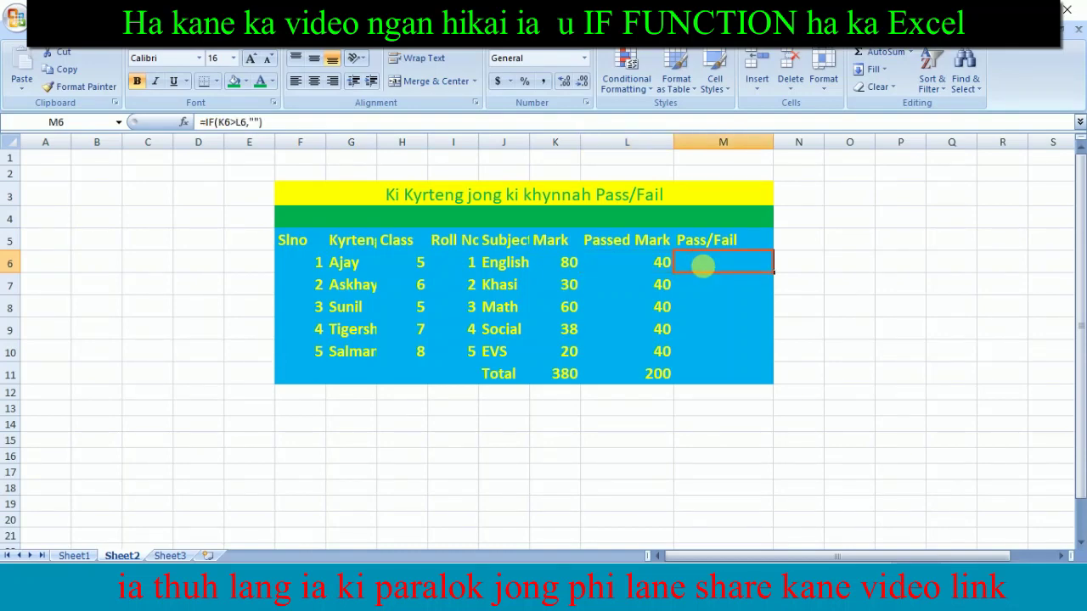
Enter =IF(K6>L6,"PASS","") in M6 with PASS in uppercase
text(if)
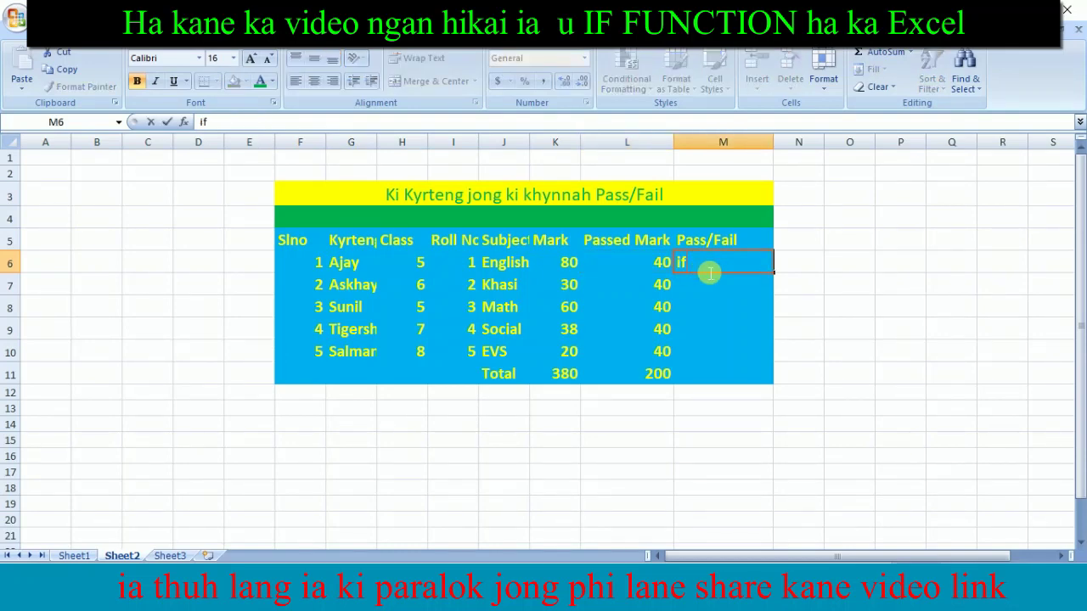
key(BackSpace)
key(BackSpace)
text(=)
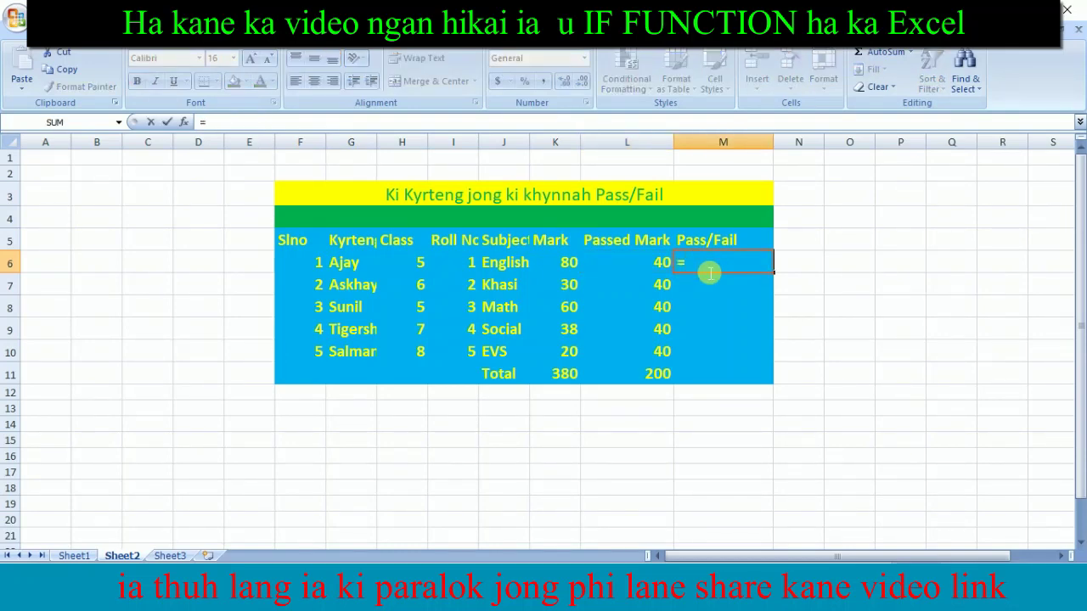
text(if()
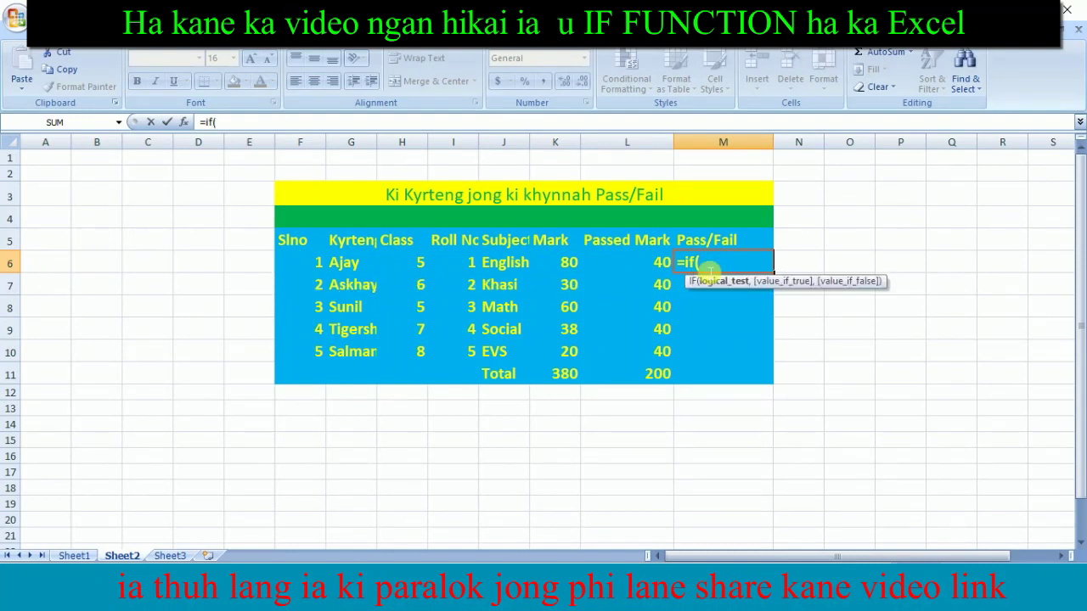
text(k6)
text(>)
text(l6)
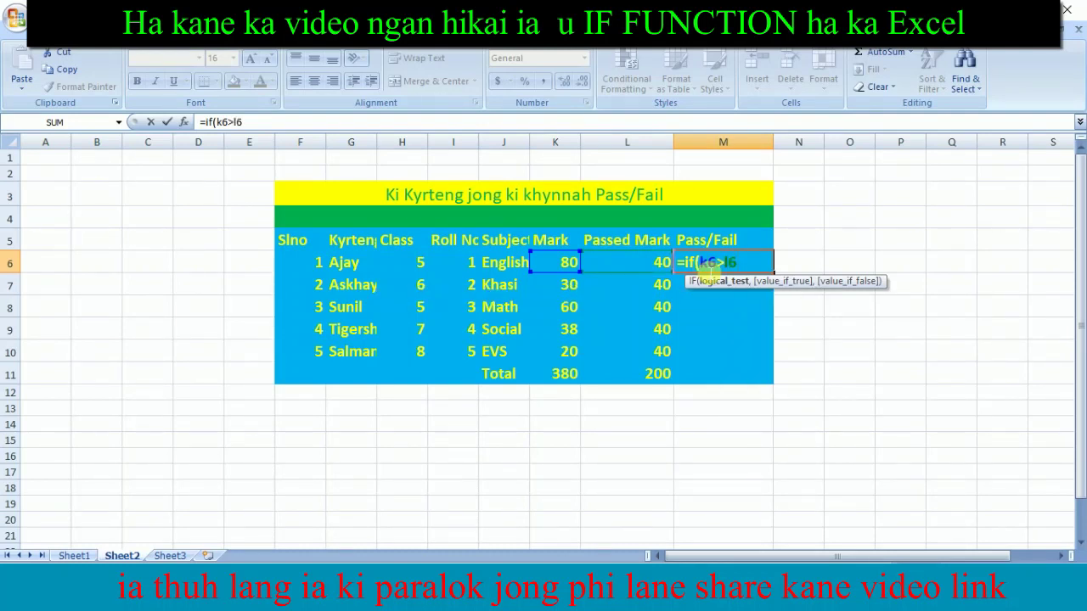
text(,)
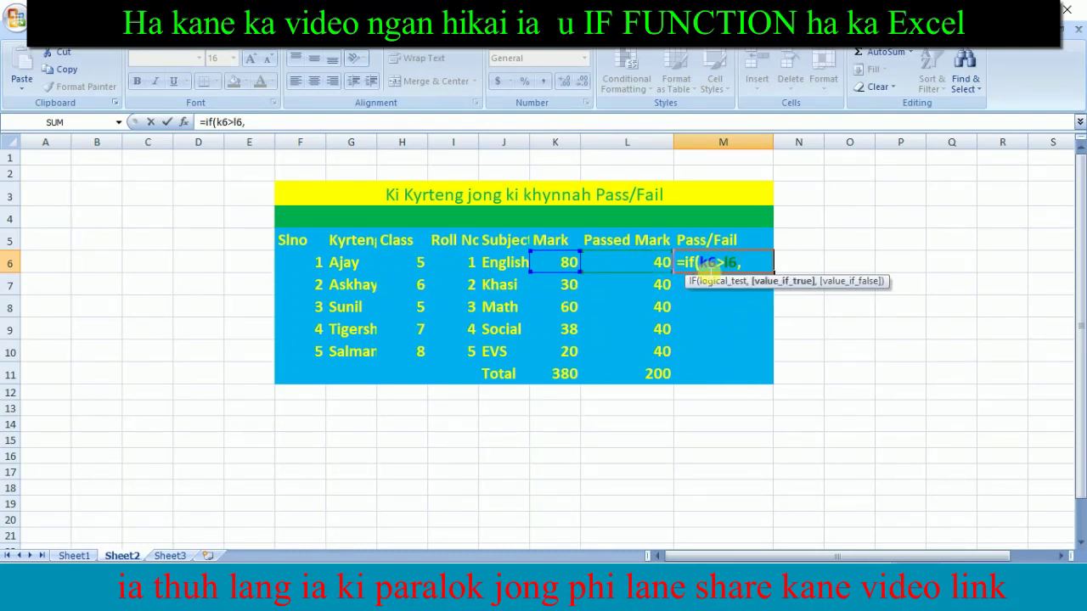
text("P)
text(ass)
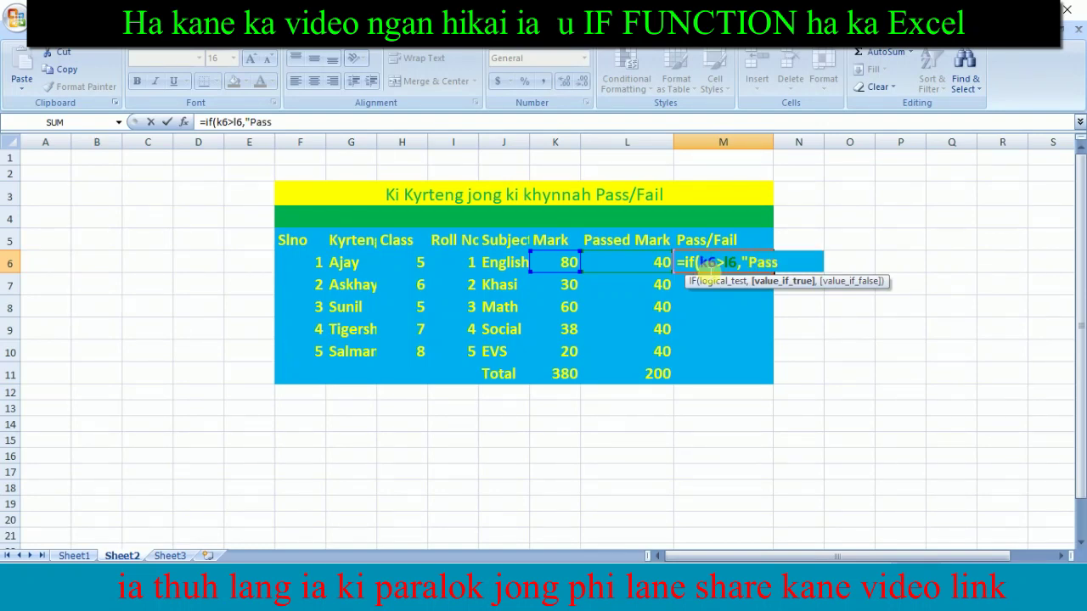
key(BackSpace)
key(BackSpace)
key(BackSpace)
text(ASS)
key(BackSpace)
key(BackSpace)
text(SS")
text(,)
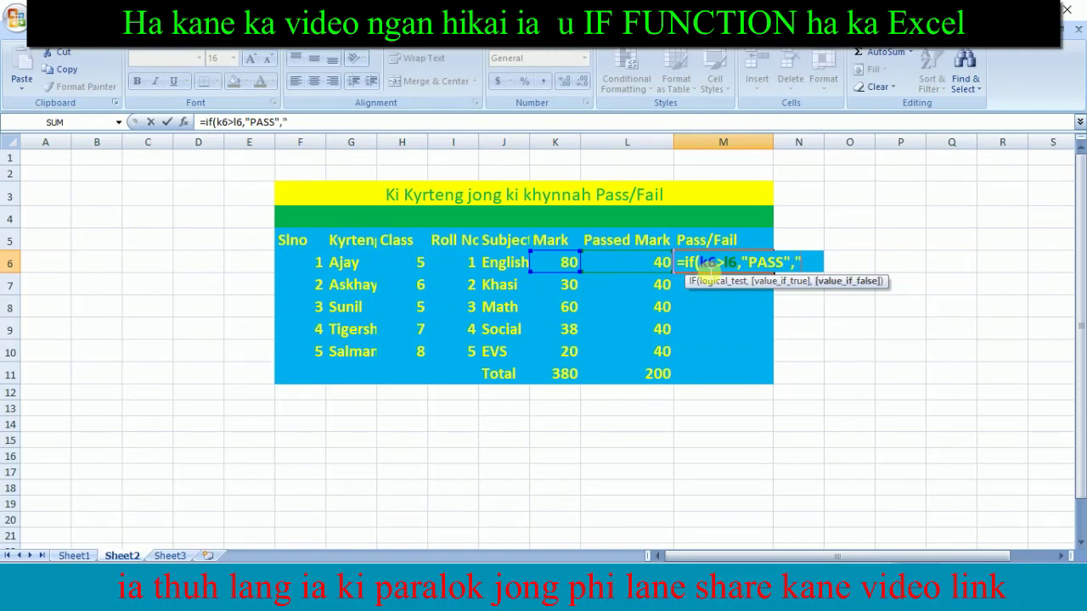
key(Left)
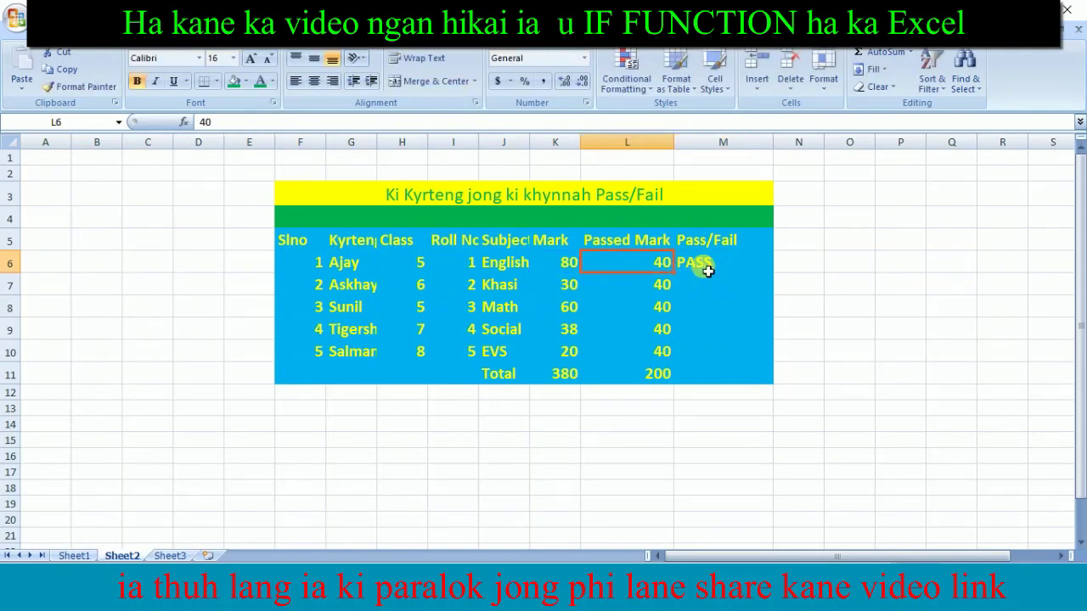
click(707, 270)
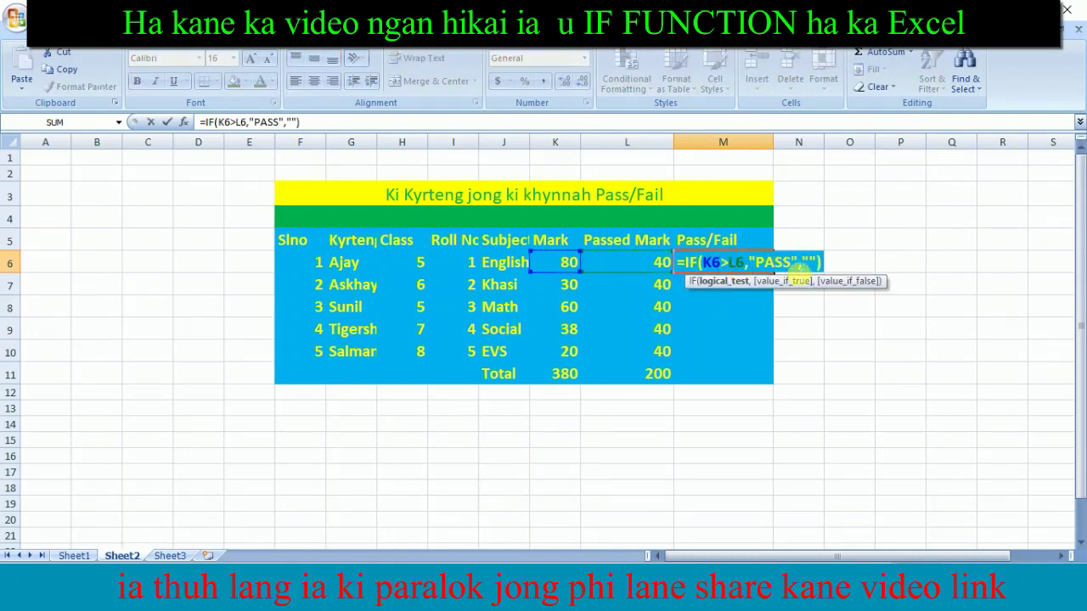
Put FAIL in the empty false result so M6 reads =IF(K6>L6,"PASS","FAIL")
click(813, 265)
text(F)
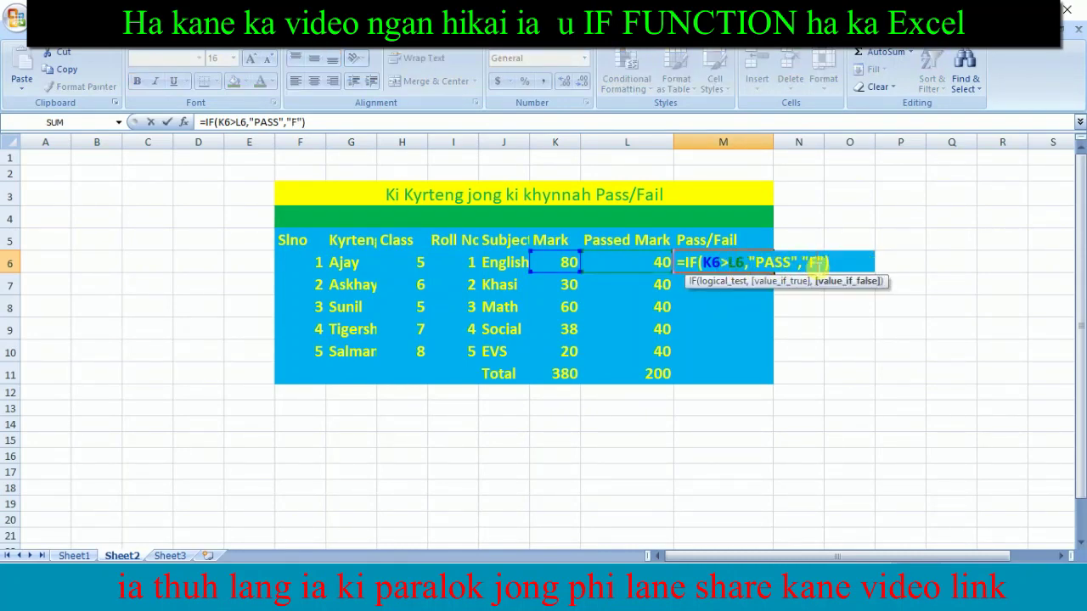
text(ail)
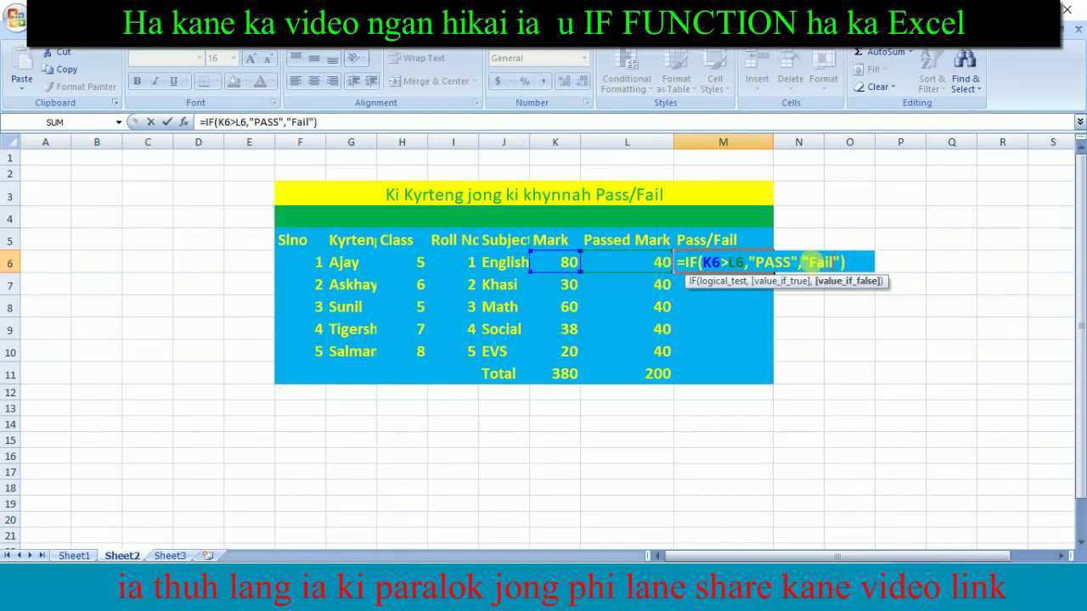
key(BackSpace)
key(BackSpace)
key(BackSpace)
text(AI)
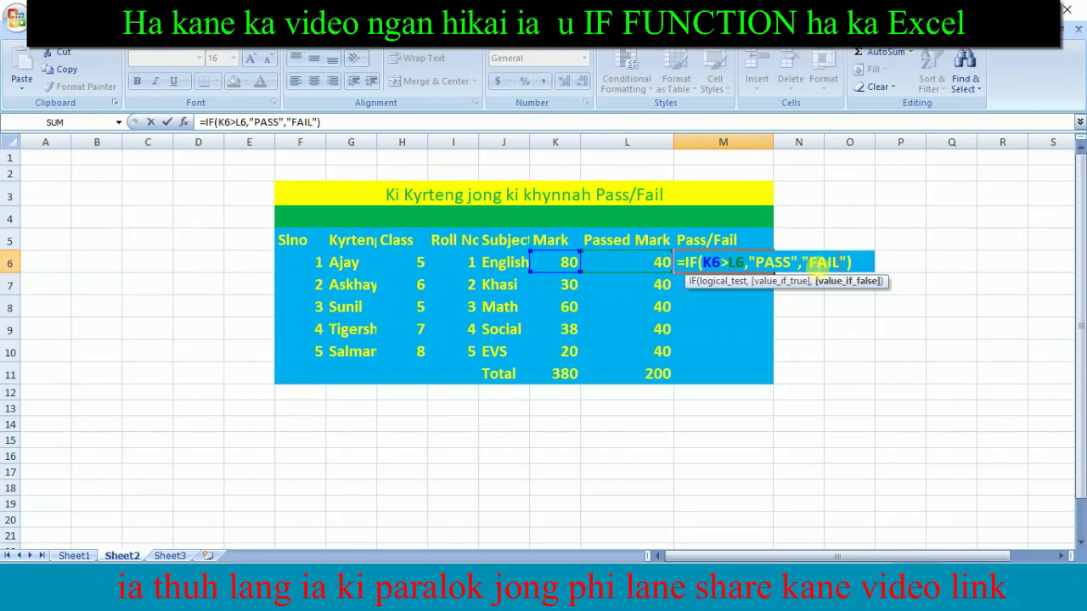
text(L)
click(870, 265)
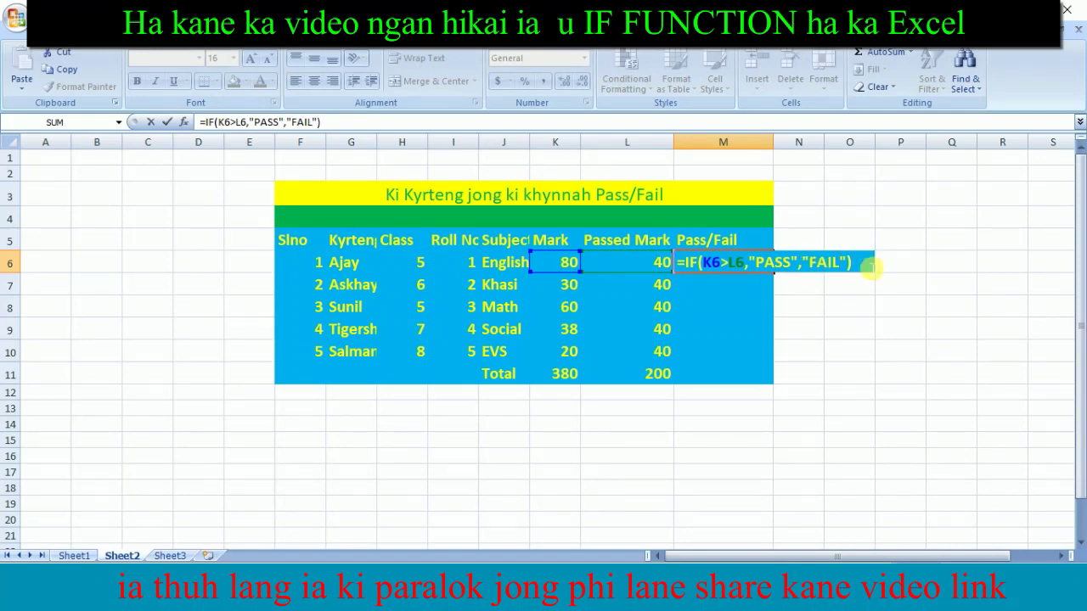
key(Return)
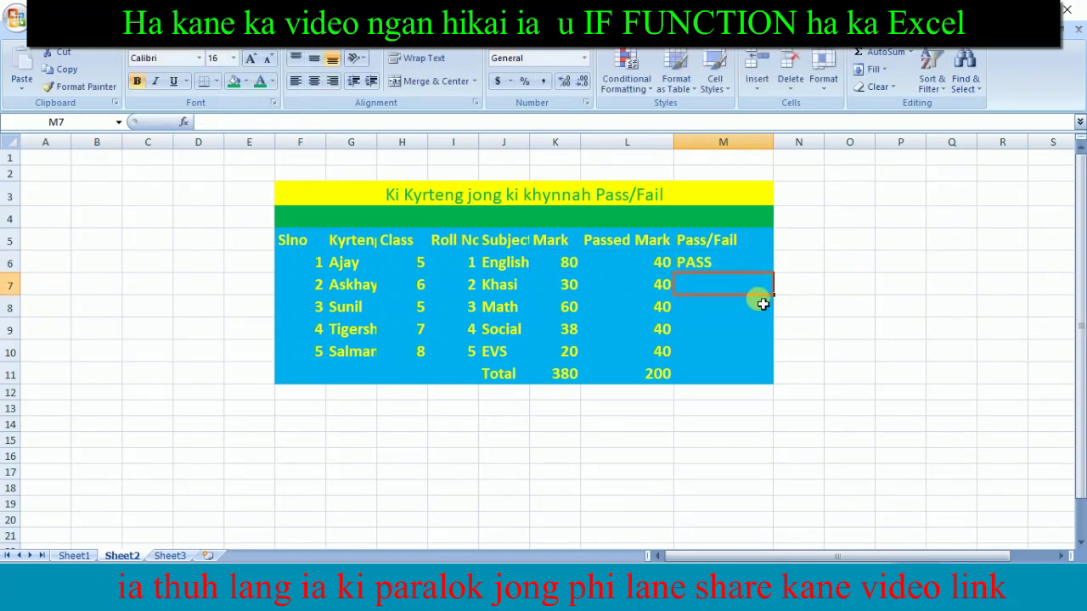
click(704, 265)
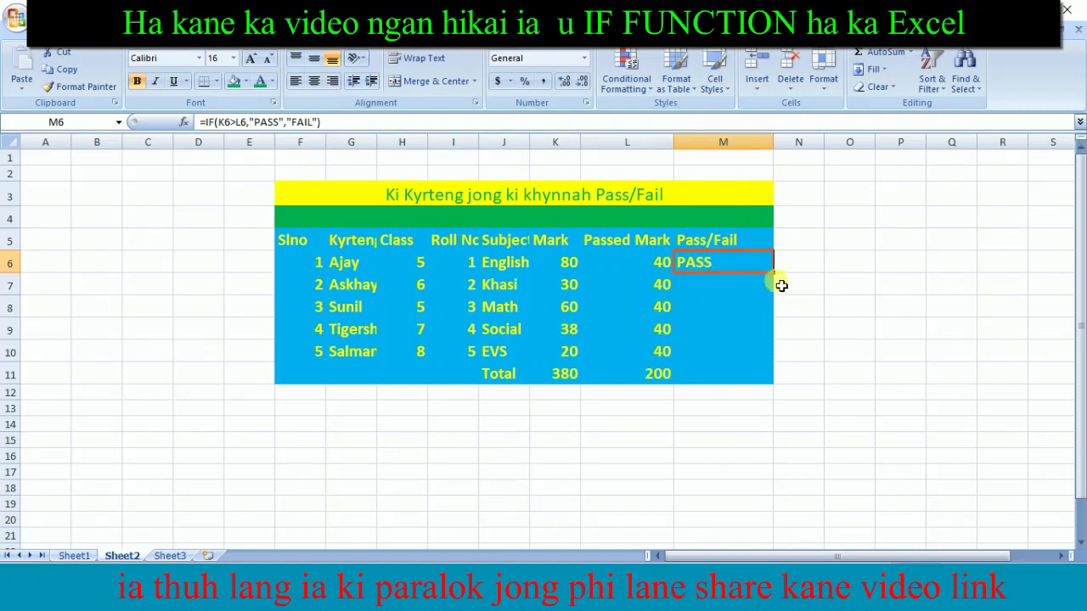
drag(778, 277, 773, 393)
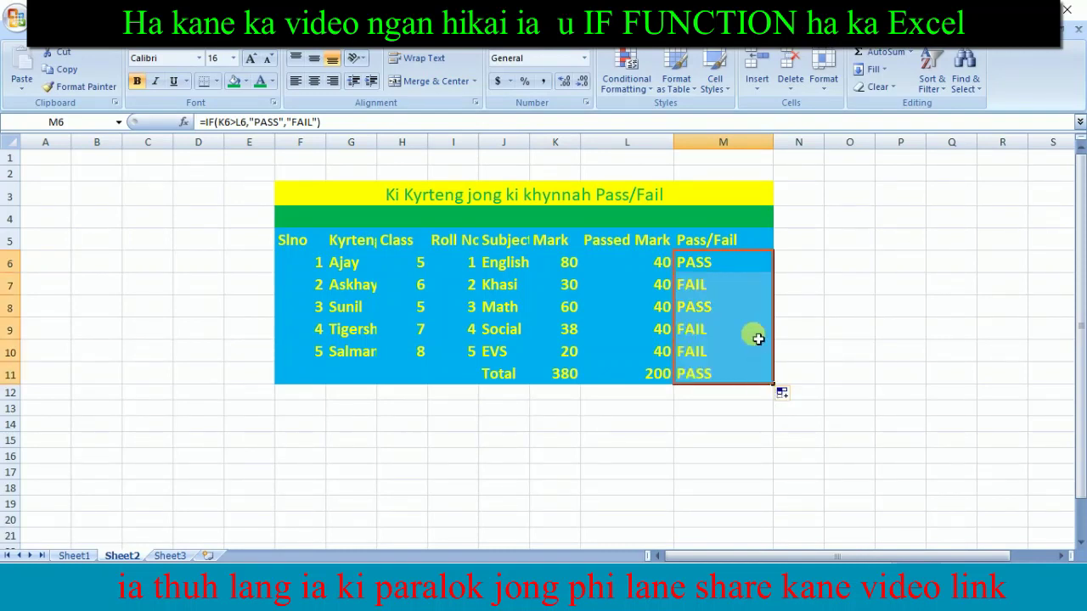
click(725, 263)
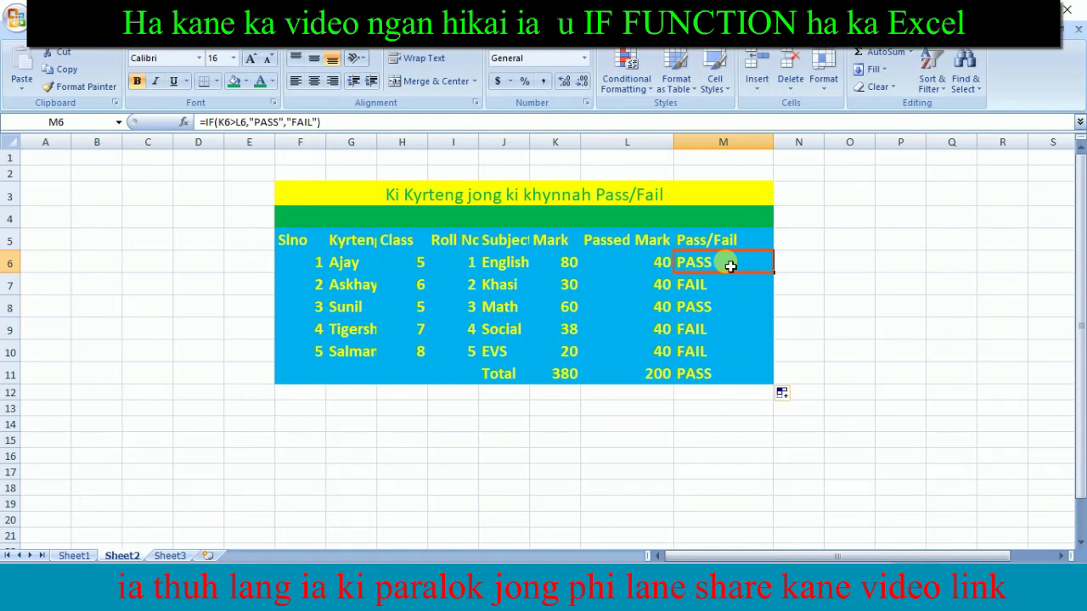
key(ctrl+z)
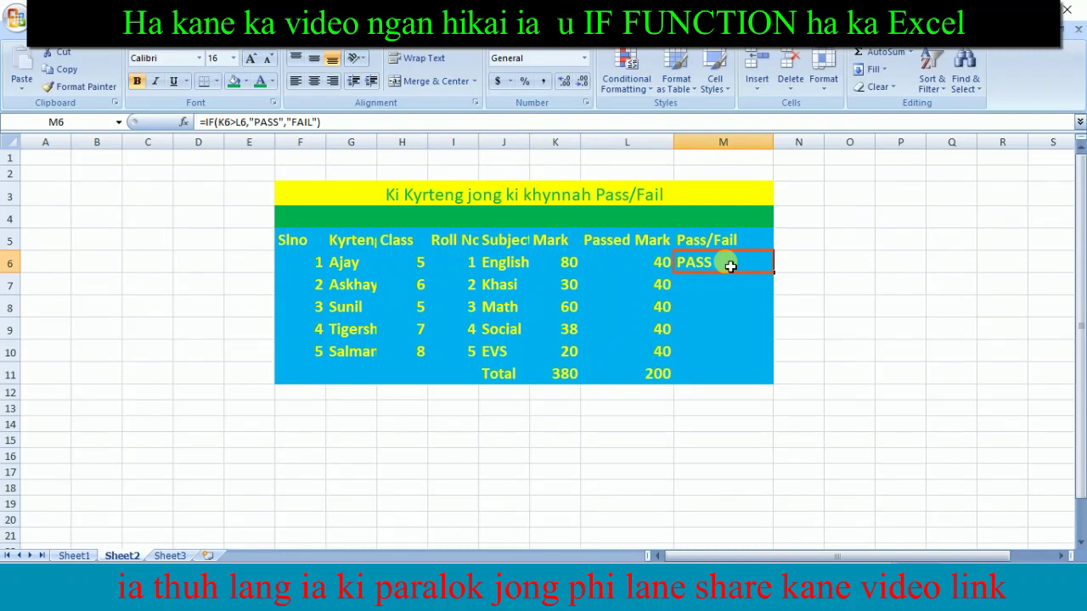
Replace PASS with 1 and FAIL with 0 so M6 reads =IF(K6>L6,1,0)
double_click(730, 265)
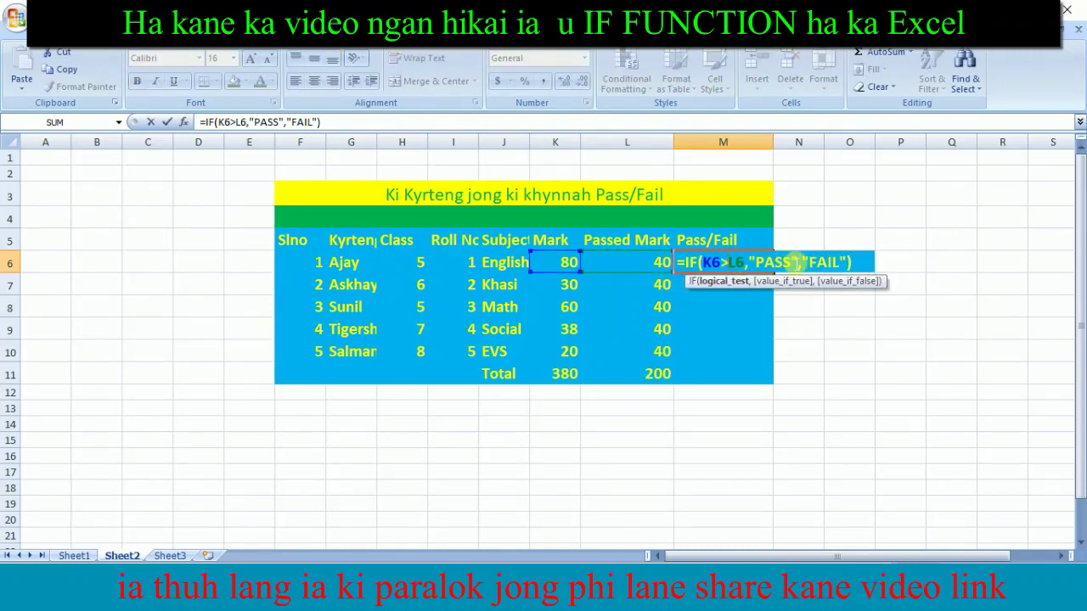
click(800, 265)
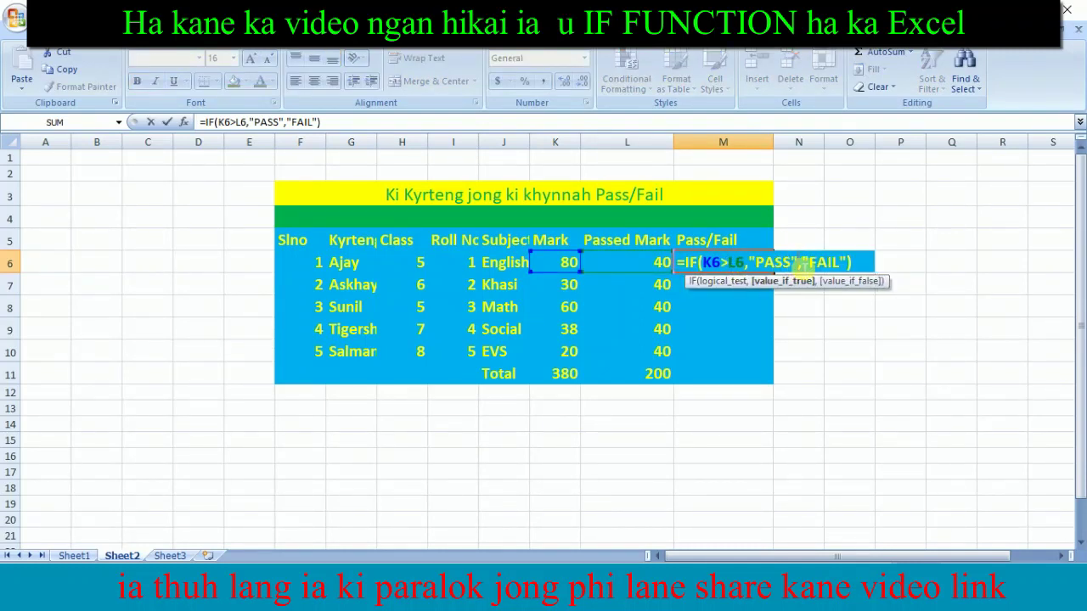
key(BackSpace)
key(BackSpace)
key(BackSpace)
key(BackSpace)
key(BackSpace)
key(BackSpace)
text(1)
click(805, 265)
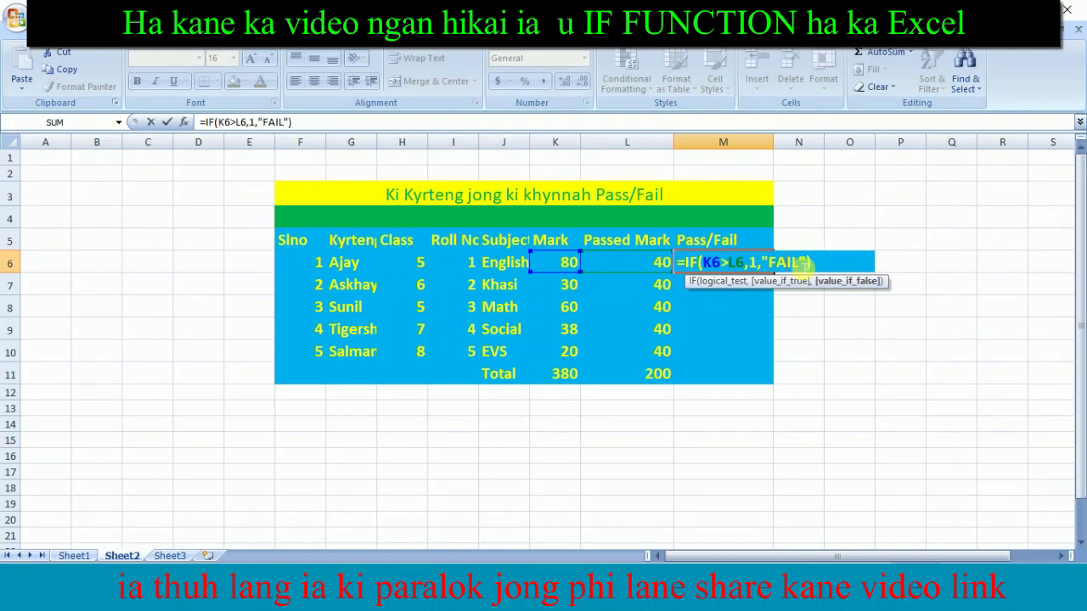
key(BackSpace)
key(BackSpace)
key(BackSpace)
key(BackSpace)
key(BackSpace)
key(BackSpace)
text(0)
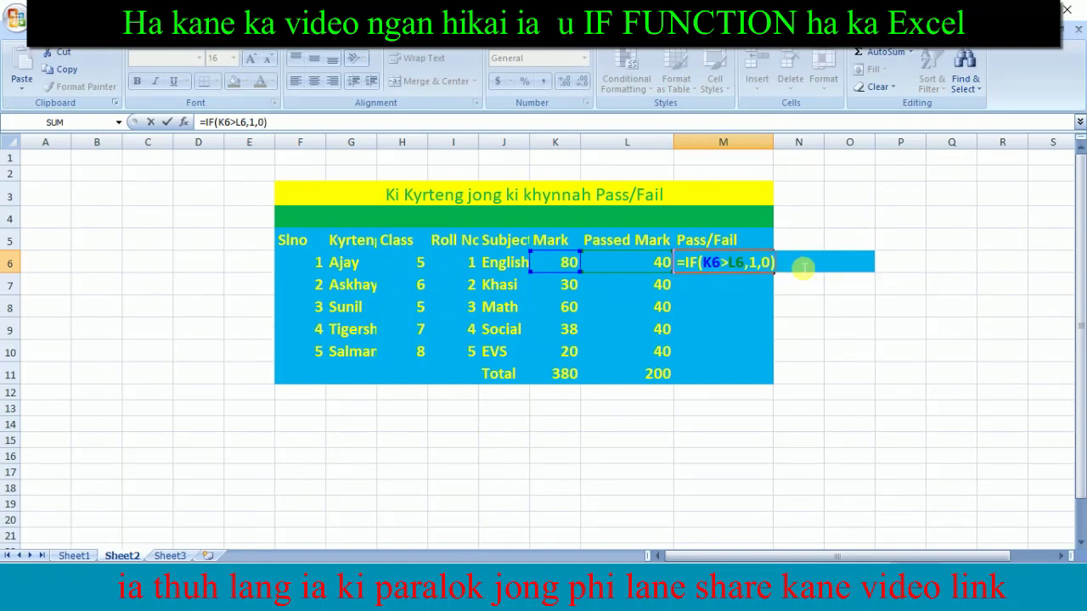
key(Return)
click(765, 263)
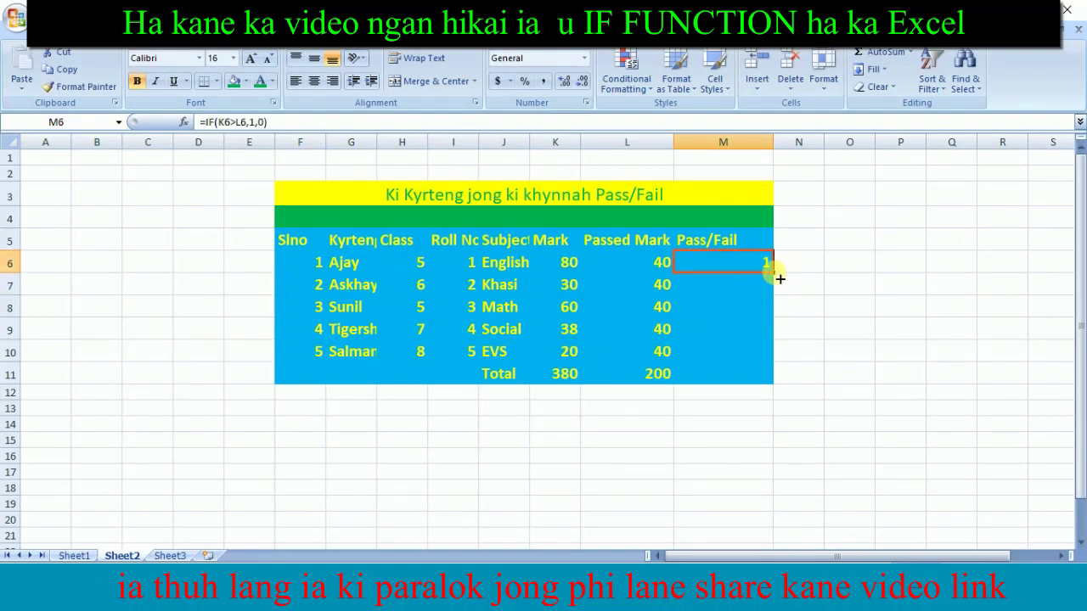
Fill M6's 1/0 formula down to M10, giving 1, 0, 1, 0, 0
drag(779, 279, 771, 357)
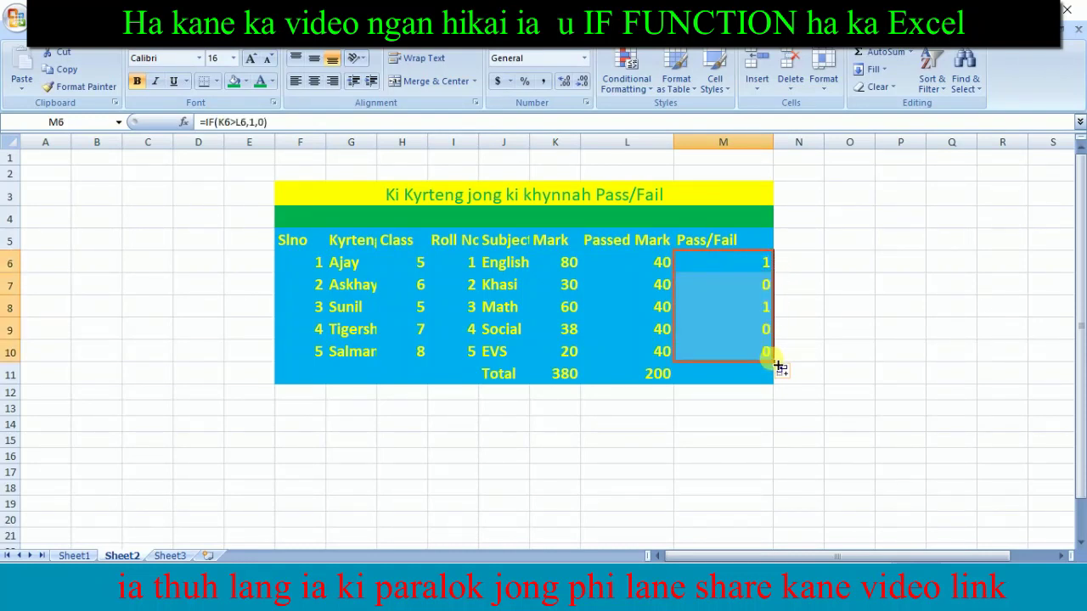
click(794, 245)
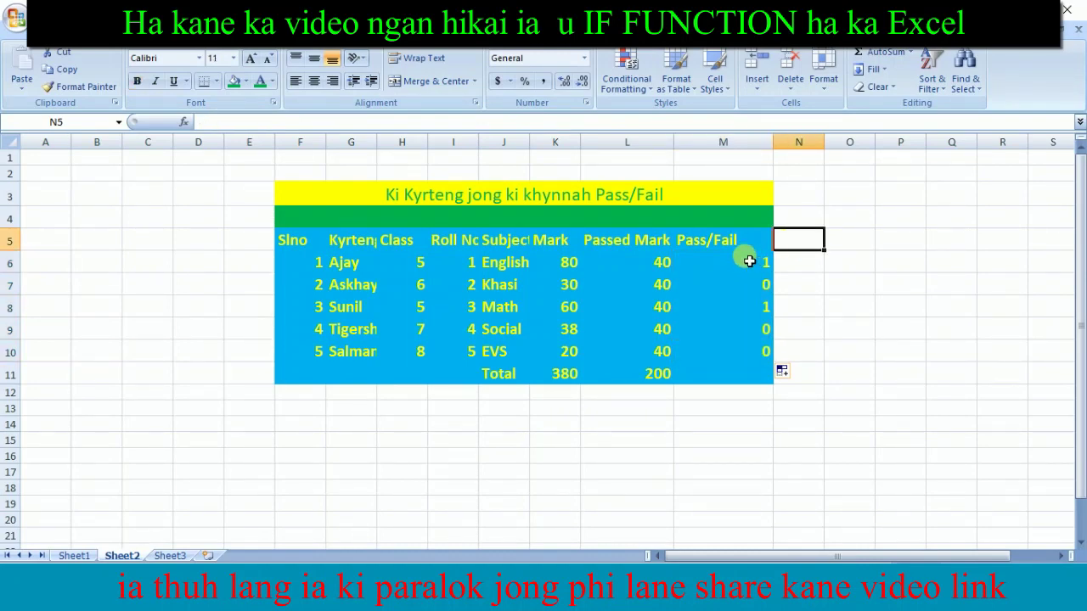